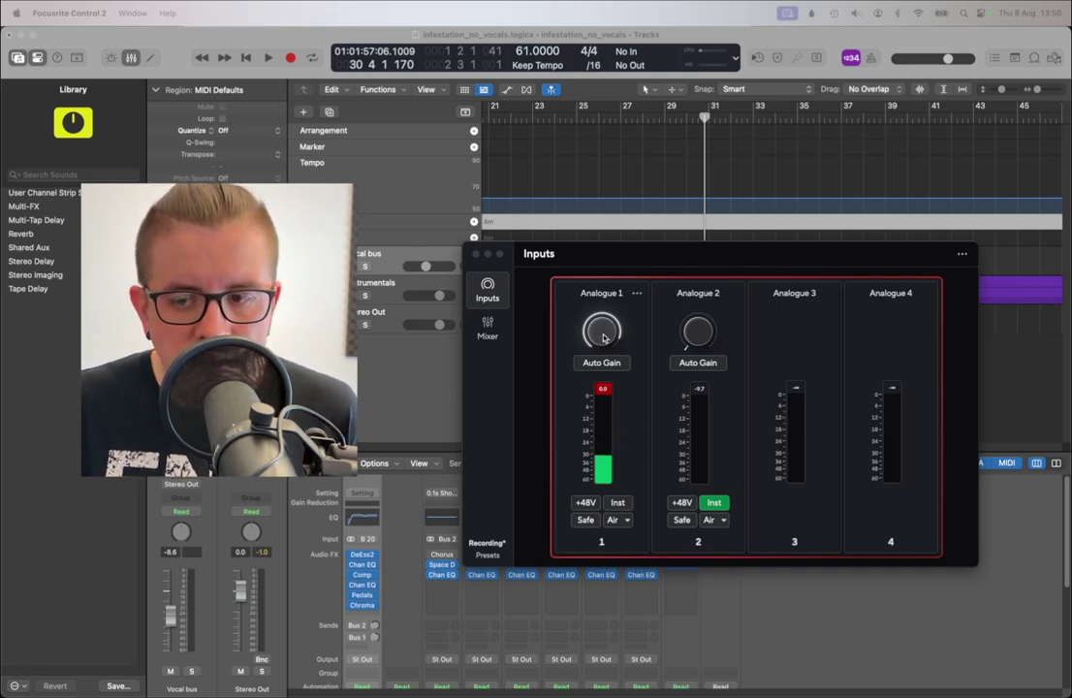
Lower the Analogue 1 microphone gain from near maximum to about the middle of its range
left_click(603, 338)
scroll(603, 337, "up", 1)
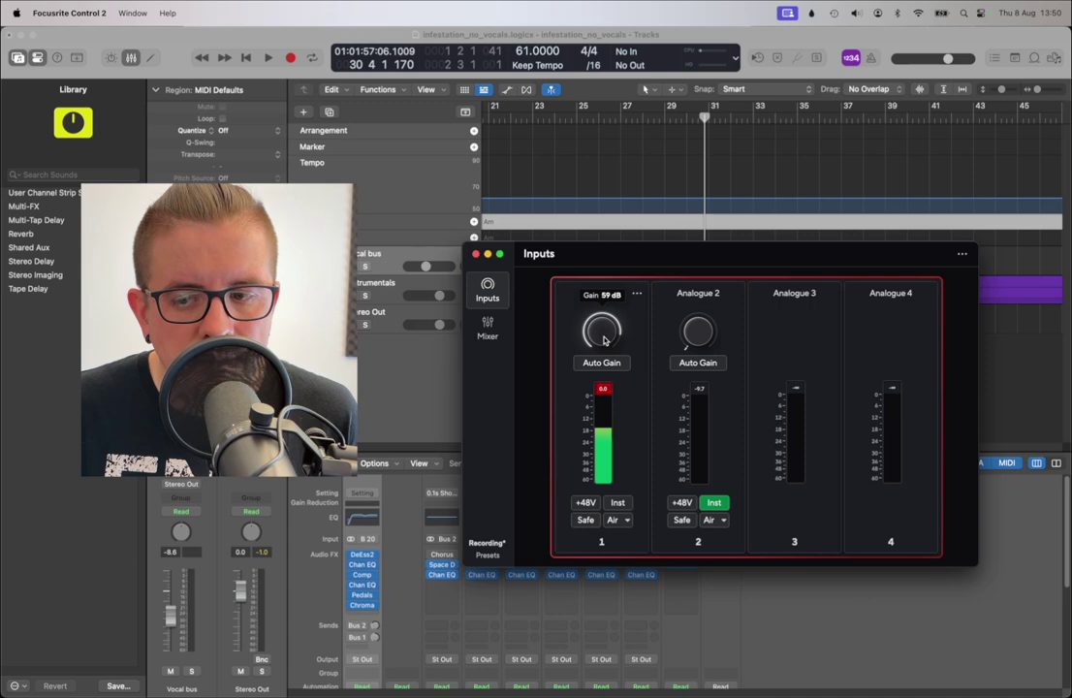
left_click_drag(603, 337, 601, 359)
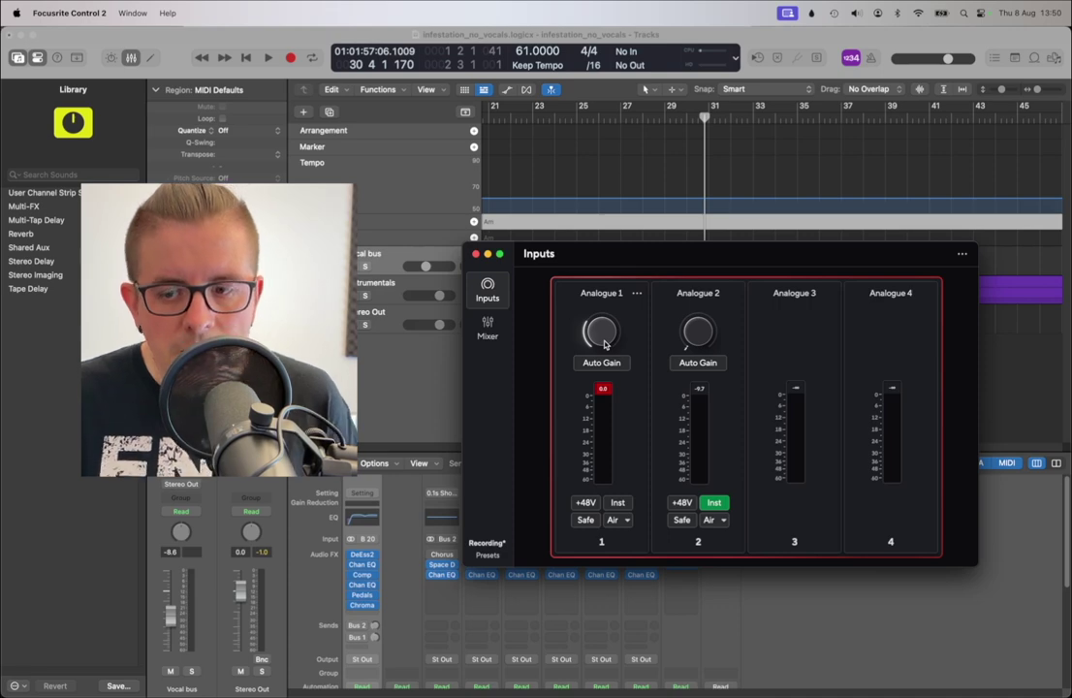
left_click_drag(603, 336, 601, 328)
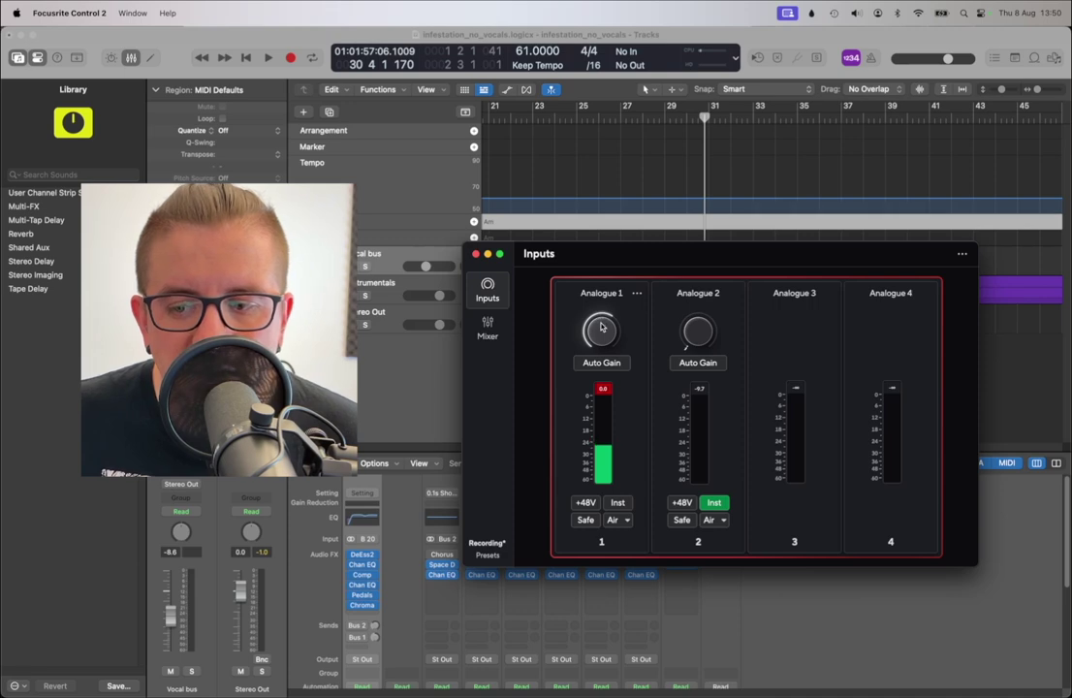
mouse_move(602, 327)
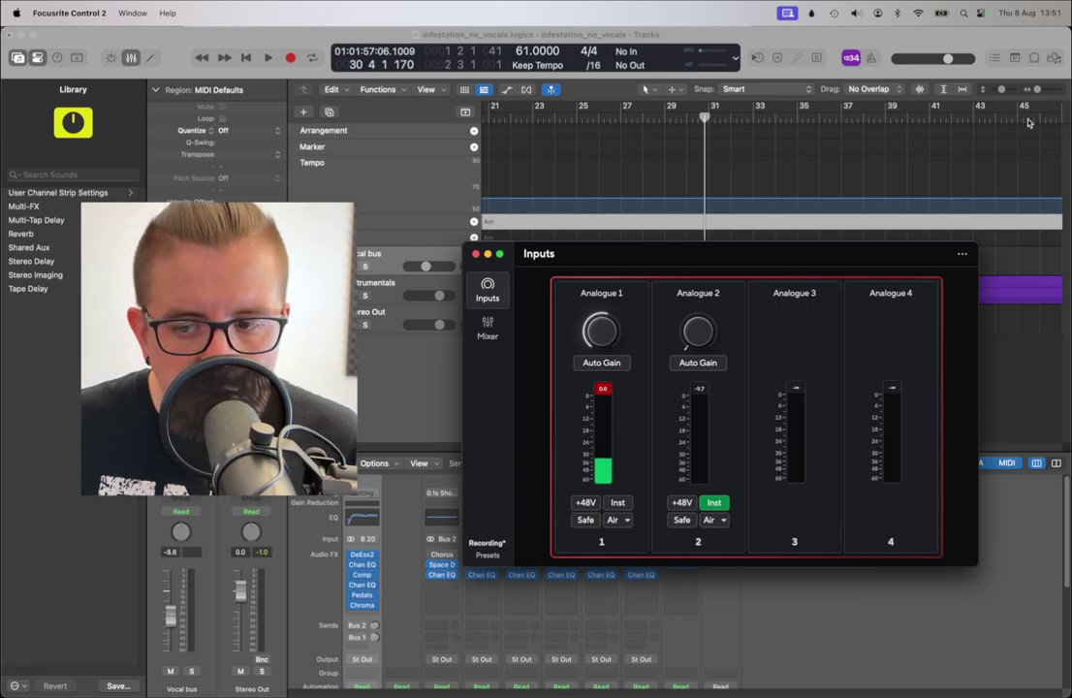
Switch to Logic Pro and create a new audio track positioned above the Vocal bus track
left_click(512, 172)
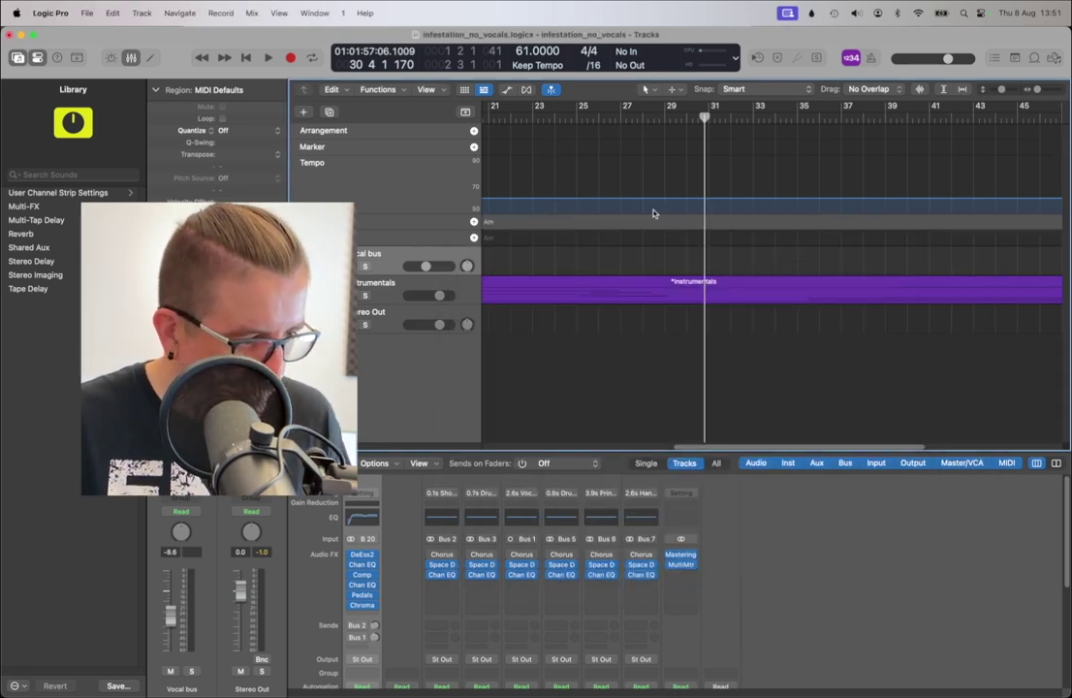
right_click(397, 255)
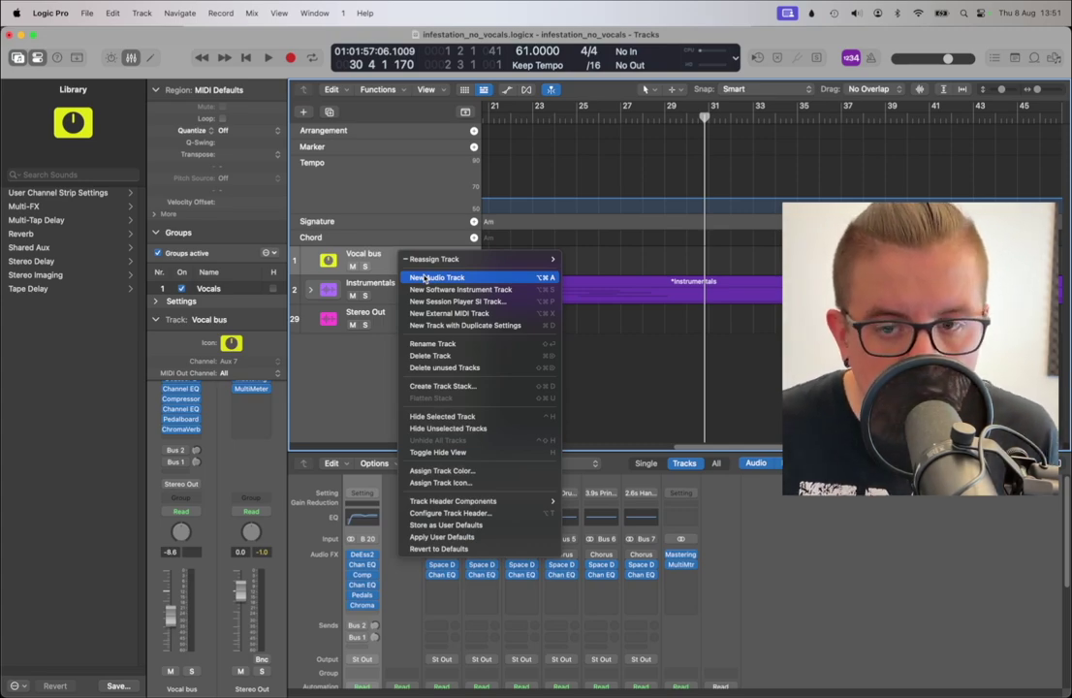
left_click(424, 278)
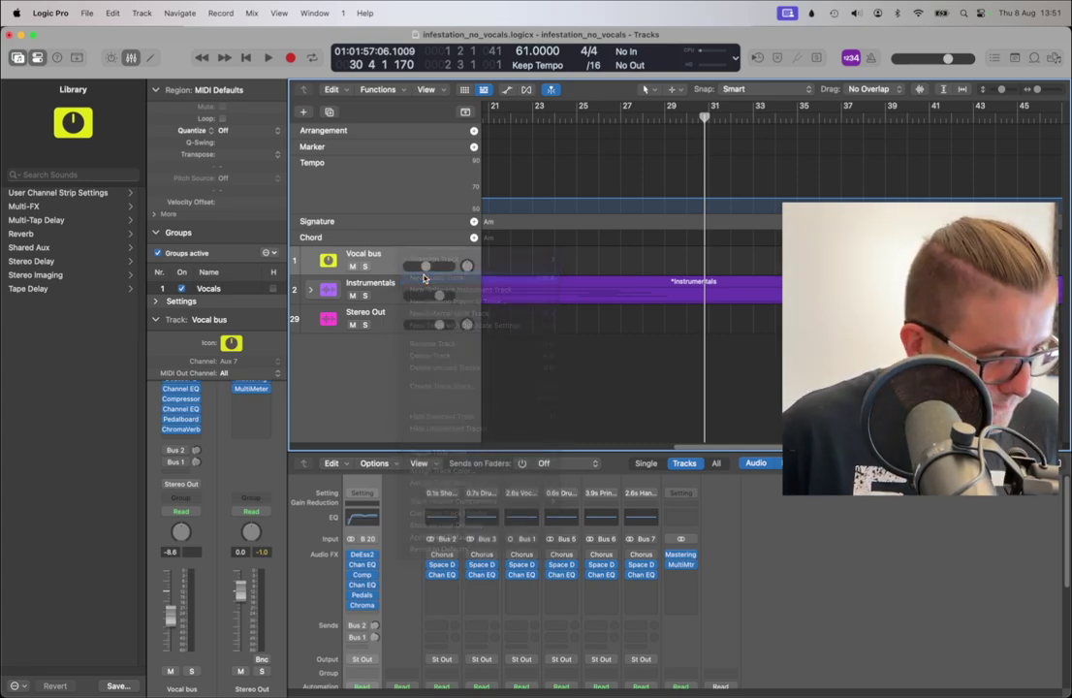
left_click_drag(393, 259, 402, 287)
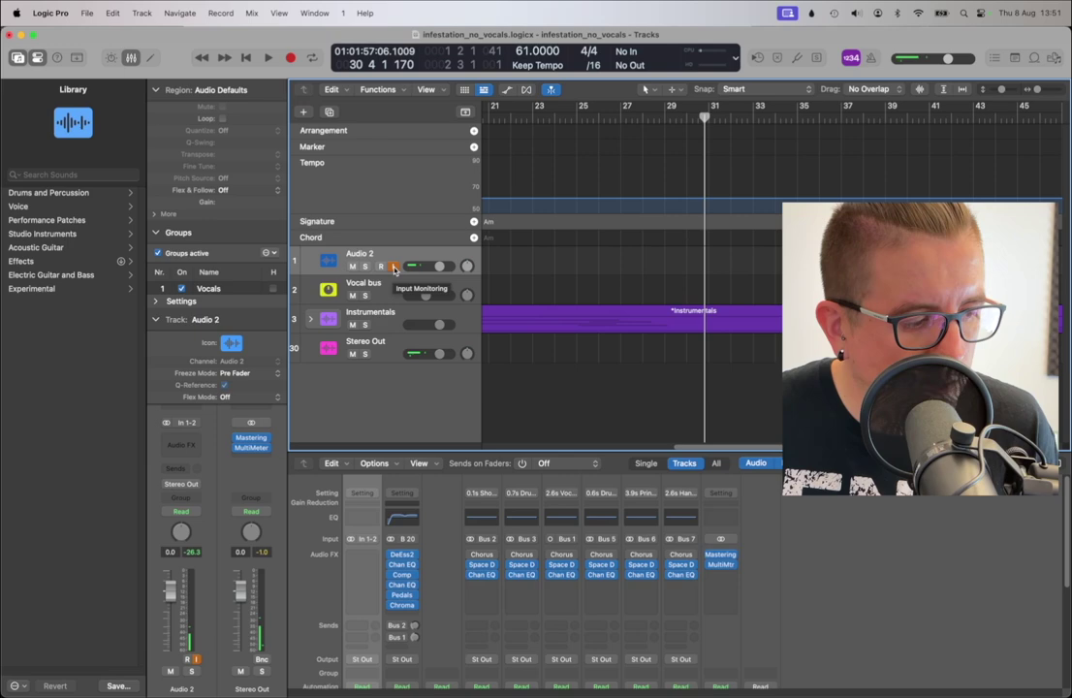
Turn off input monitoring on the Audio 2 track and set its source to mono Input 1
left_click(392, 267)
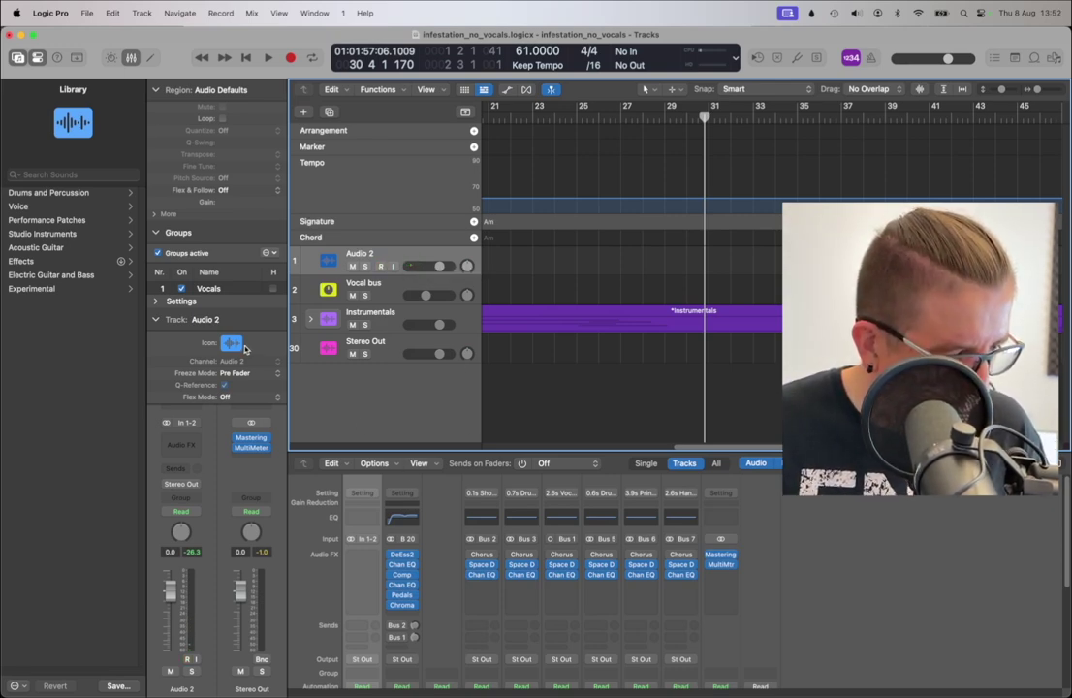
left_click(167, 423)
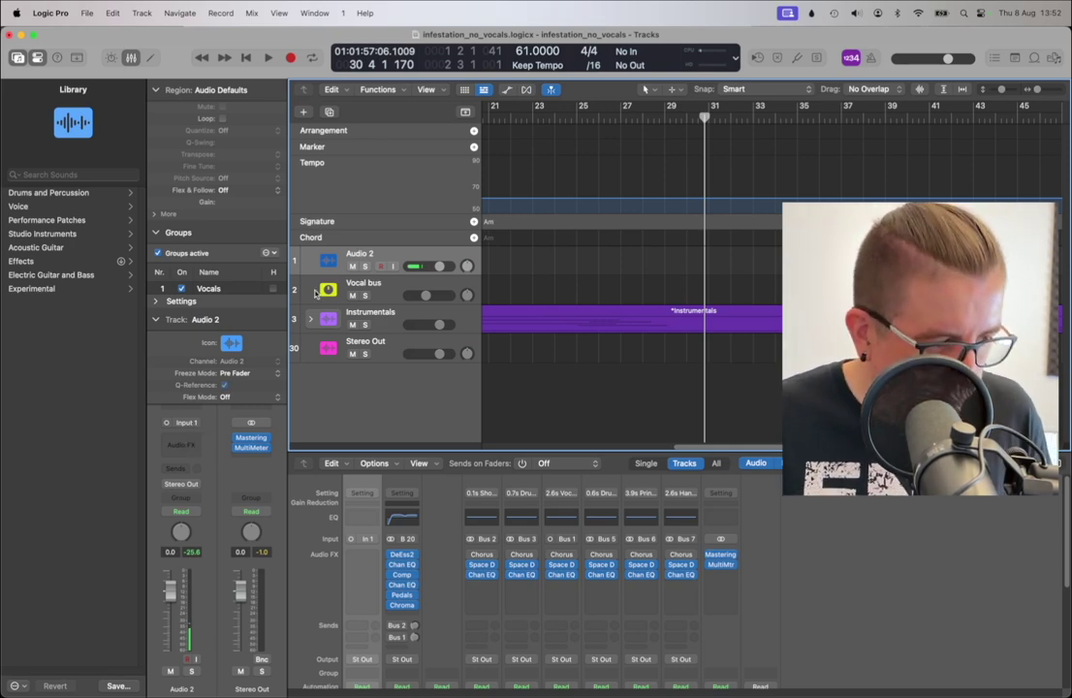
left_click(384, 267)
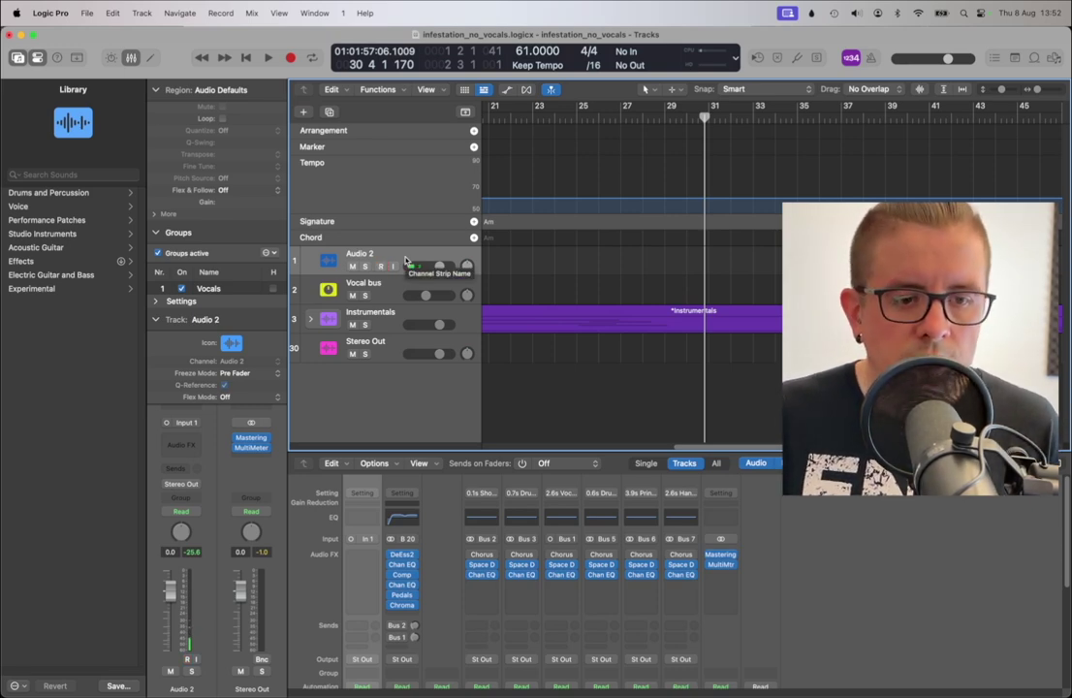
Record-enable the Audio 2 track and record a vocal take from bar 25 to about bar 32
key("space")
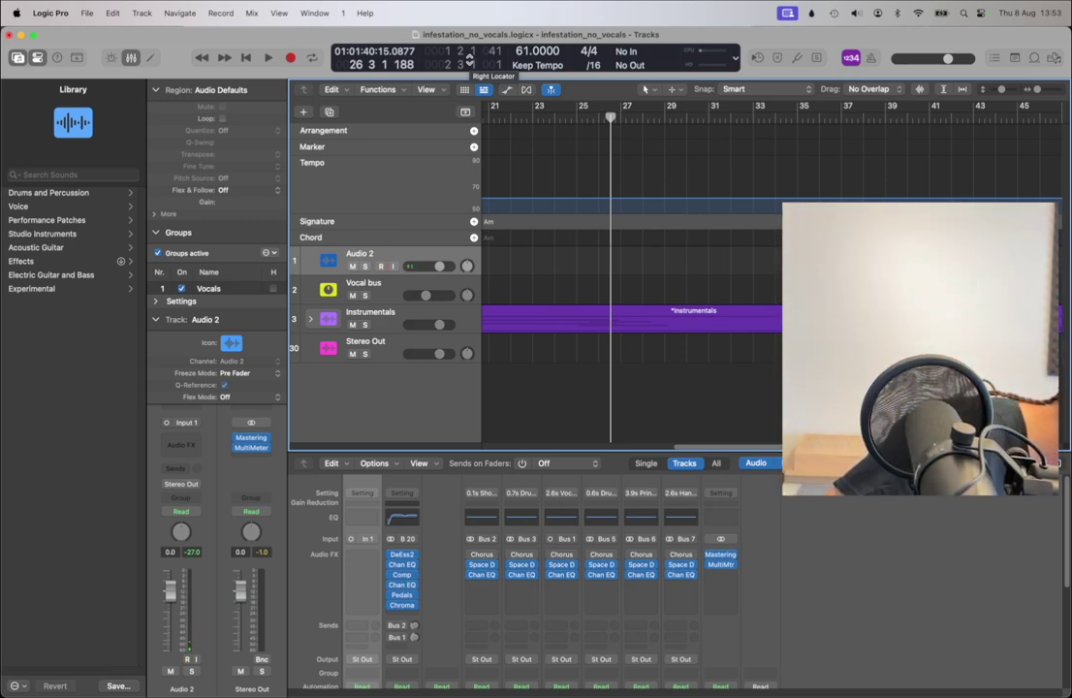
left_click(381, 266)
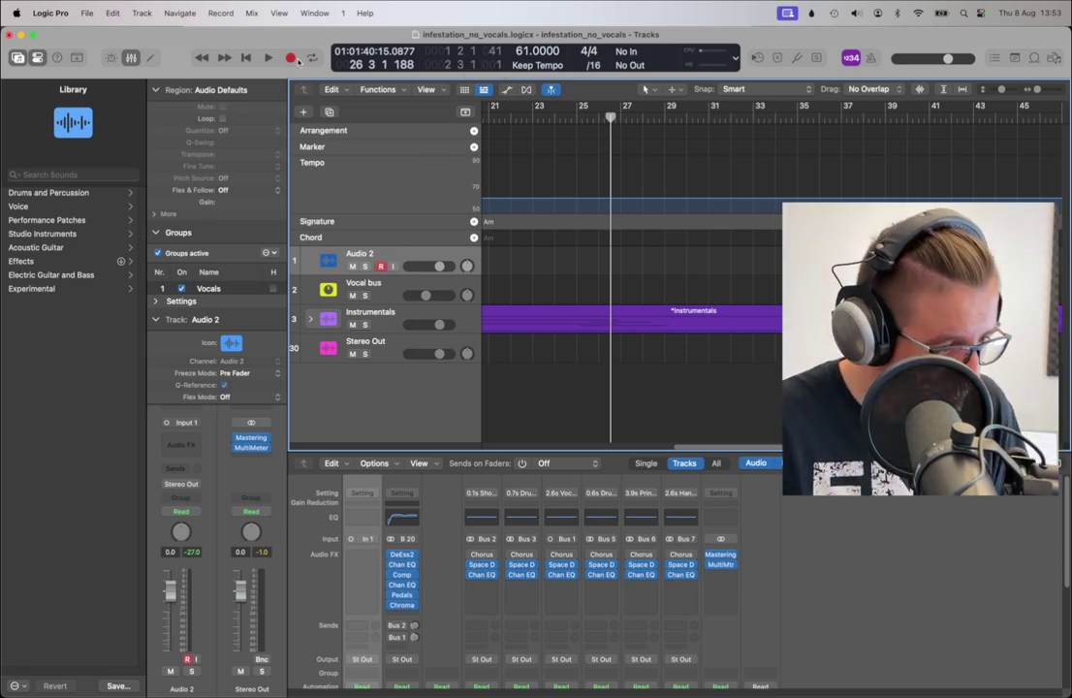
left_click(579, 114)
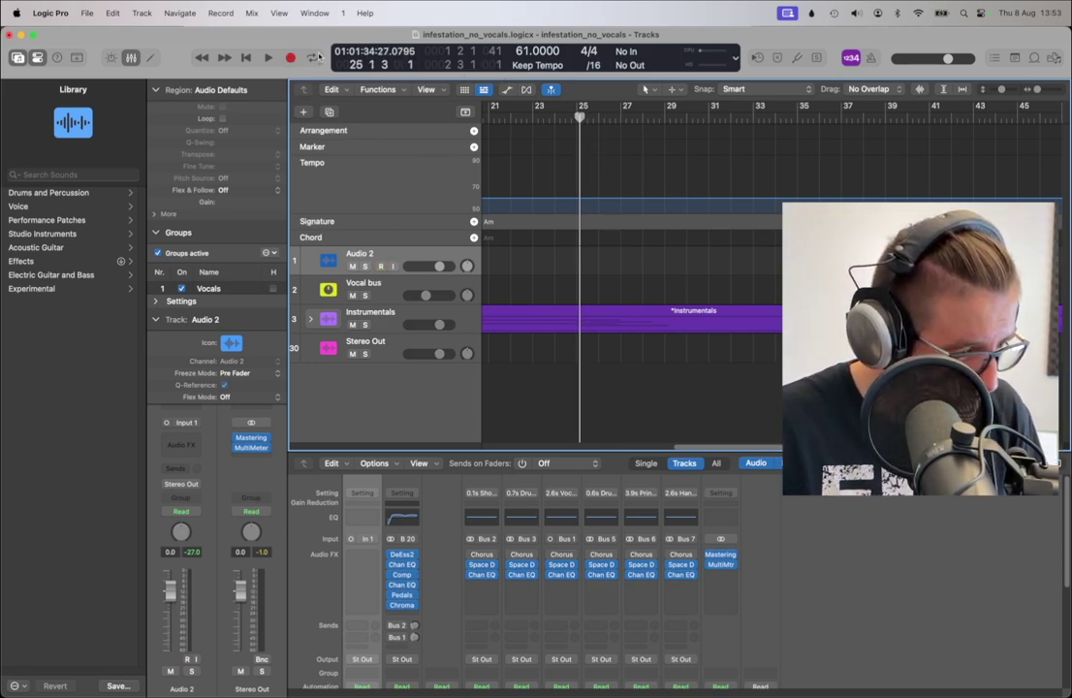
left_click(292, 58)
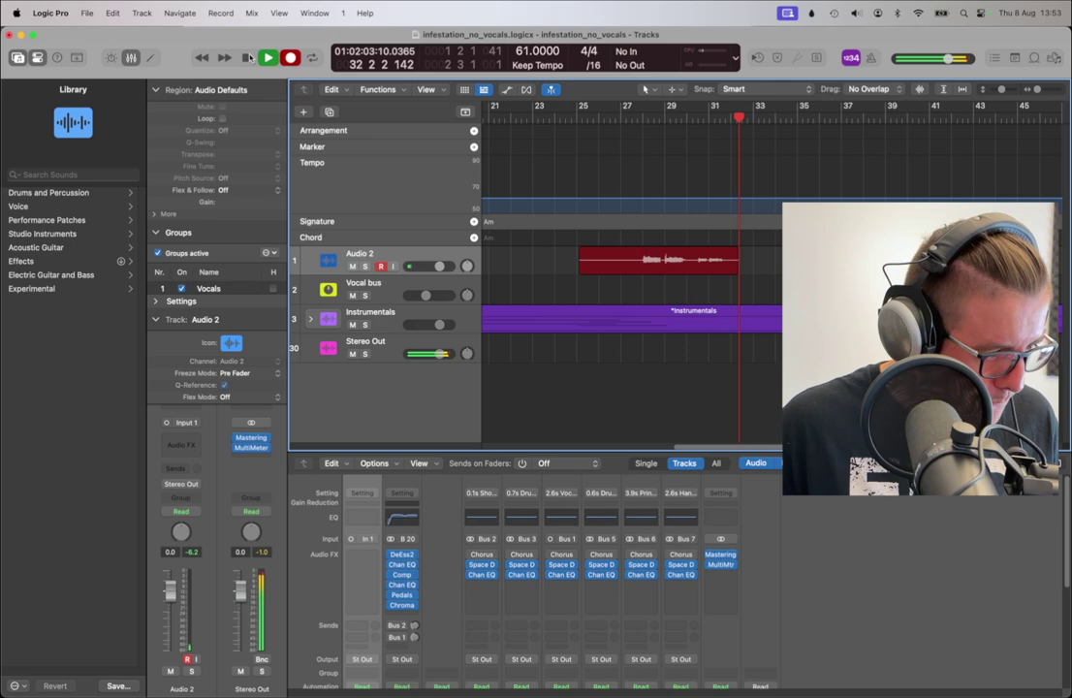
left_click(247, 58)
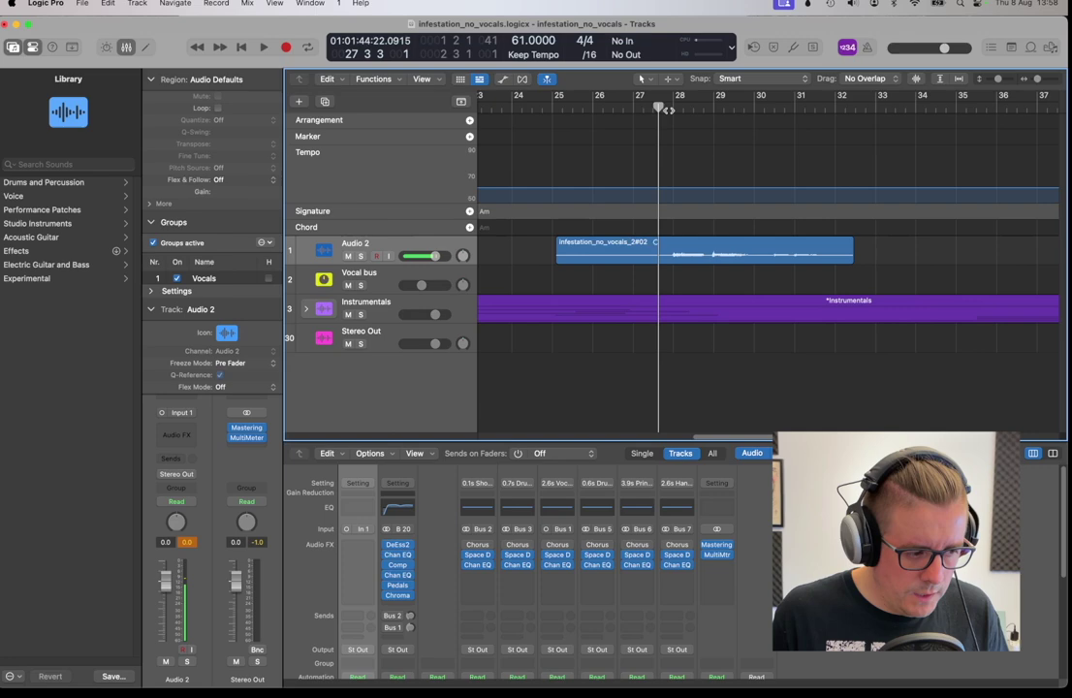
Play back the recorded vocal take with the instrumentals and return the playhead to just before bar 28
key("space")
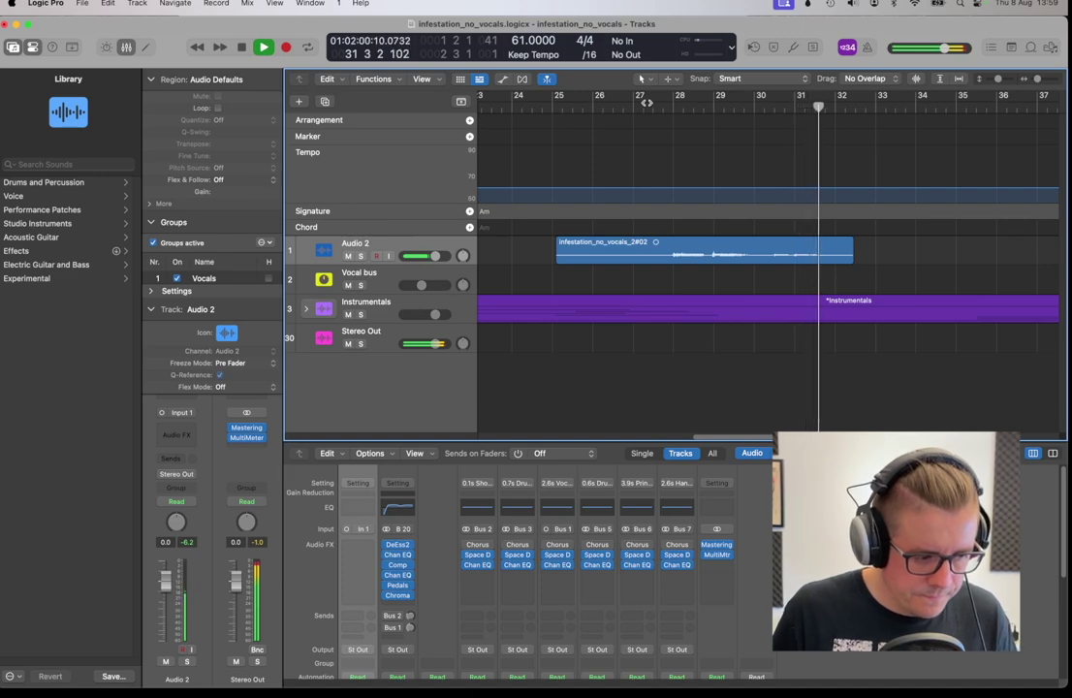
key("space")
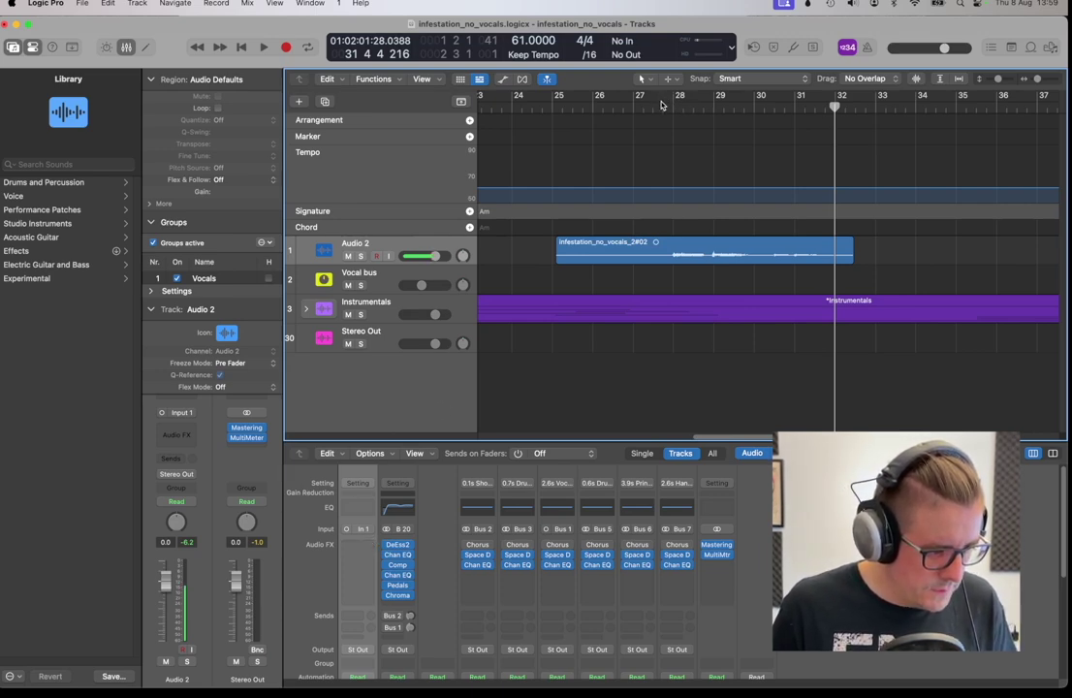
left_click(662, 105)
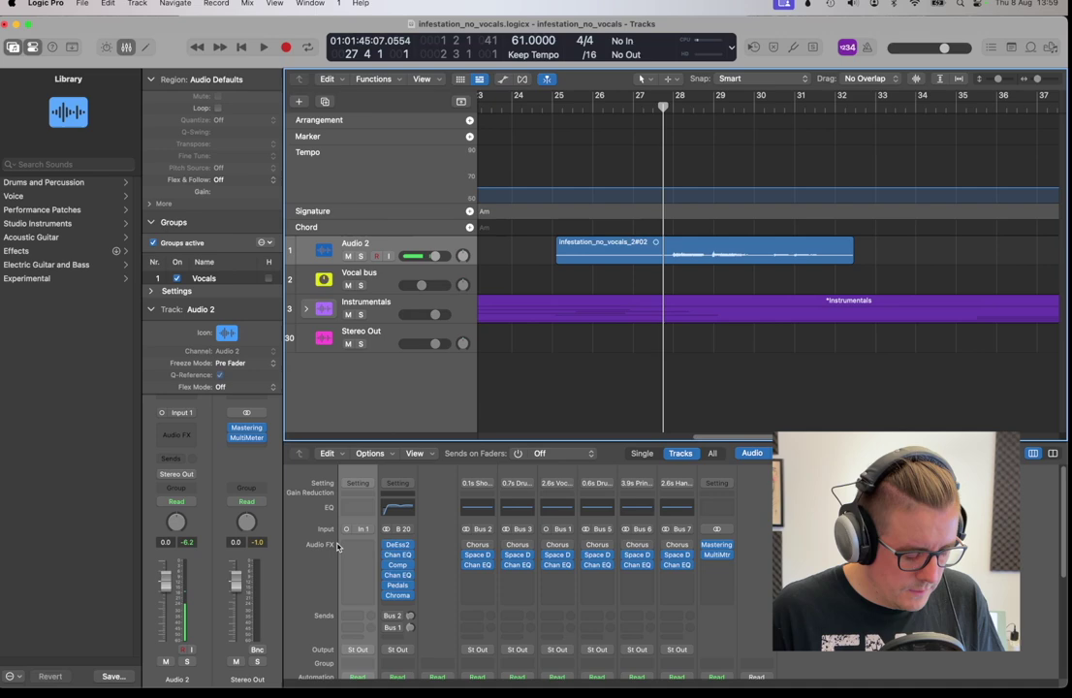
Insert a mono Compressor on the Audio 2 track and move its window clear of the recorded region
left_click(366, 565)
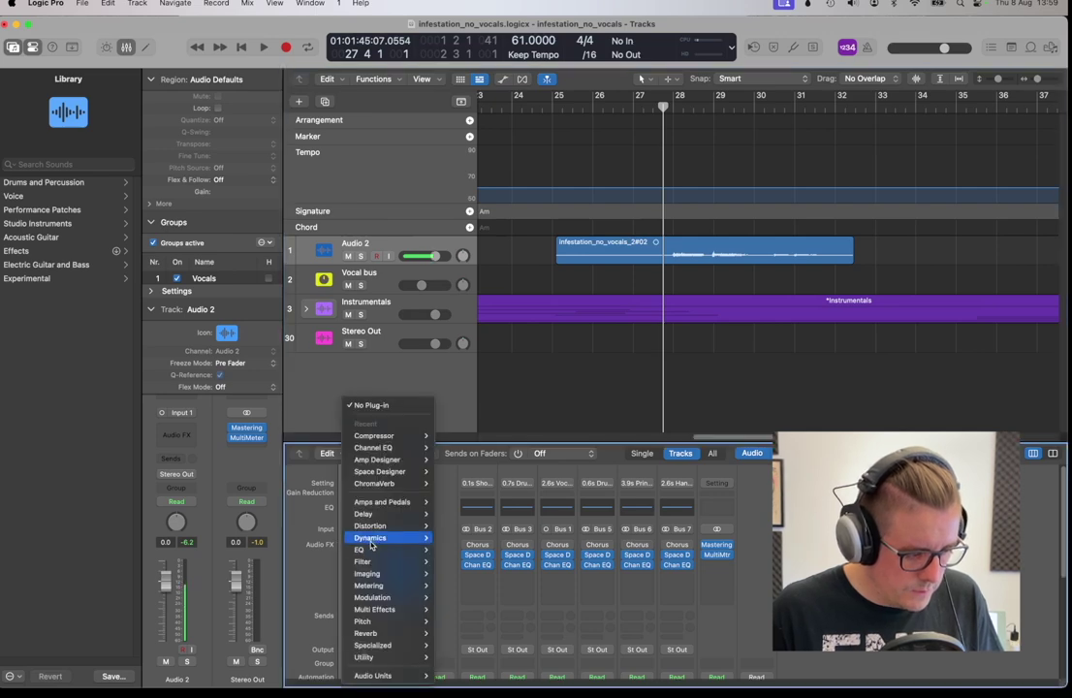
mouse_move(374, 539)
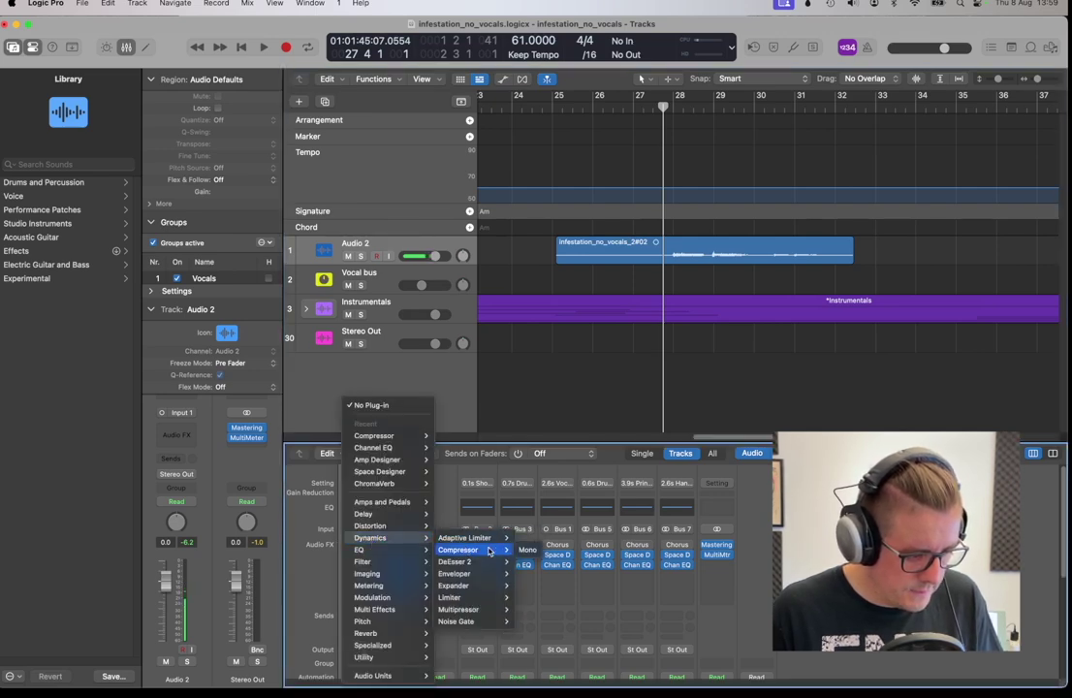
left_click(532, 554)
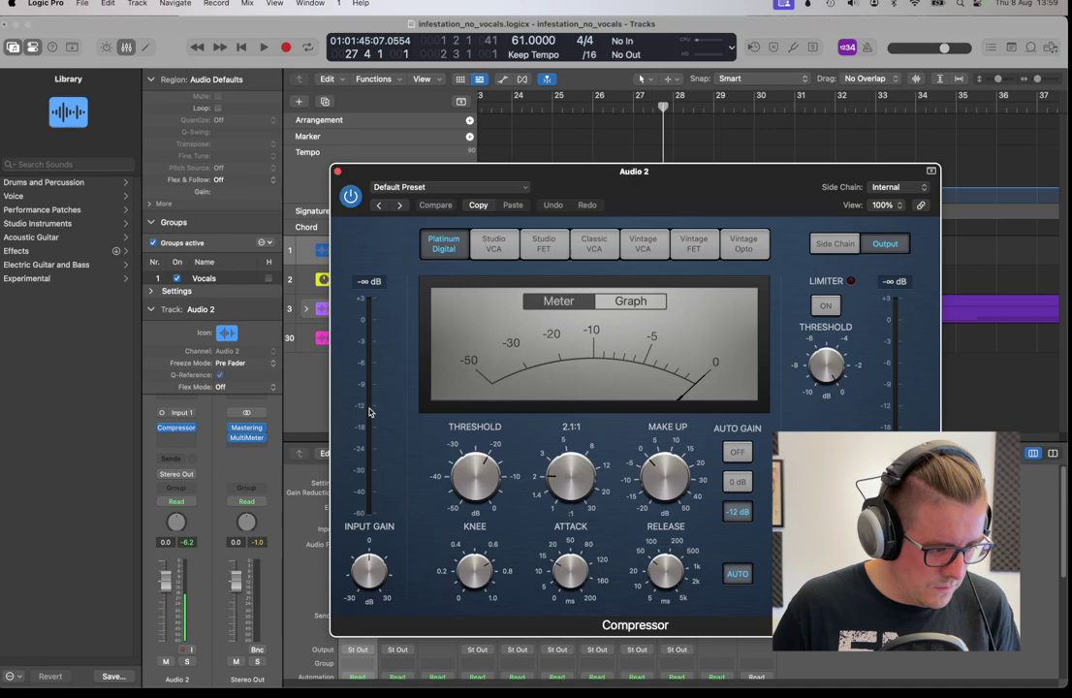
left_click_drag(580, 170, 289, 142)
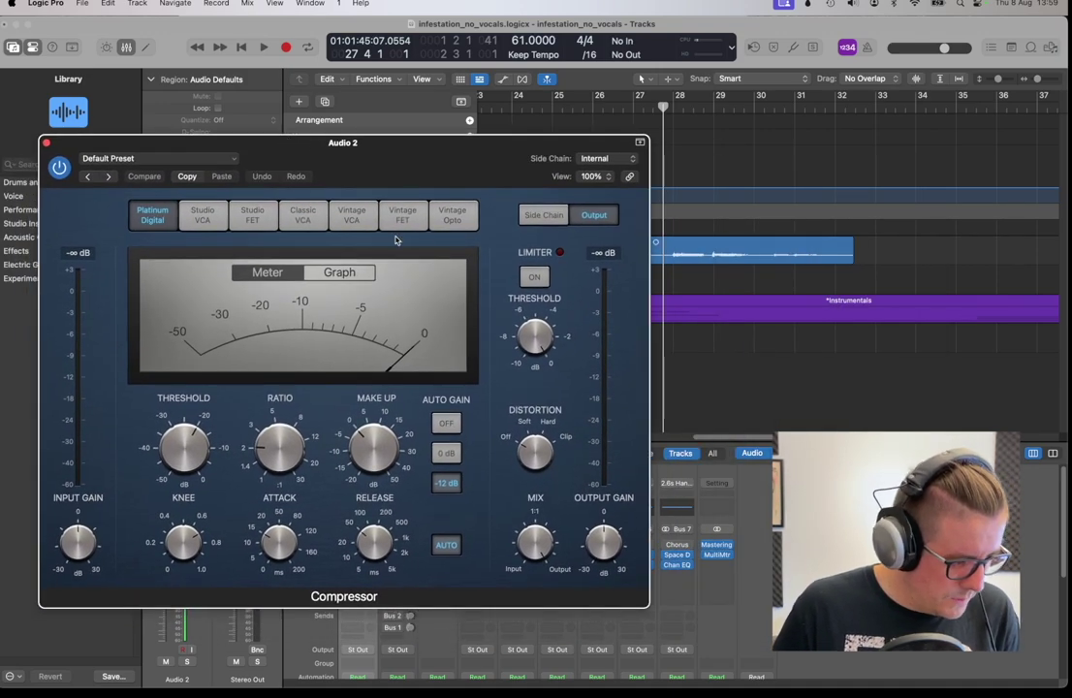
Raise the Compressor's output gain and set its make-up gain to 5.5 dB while the take plays
key("space")
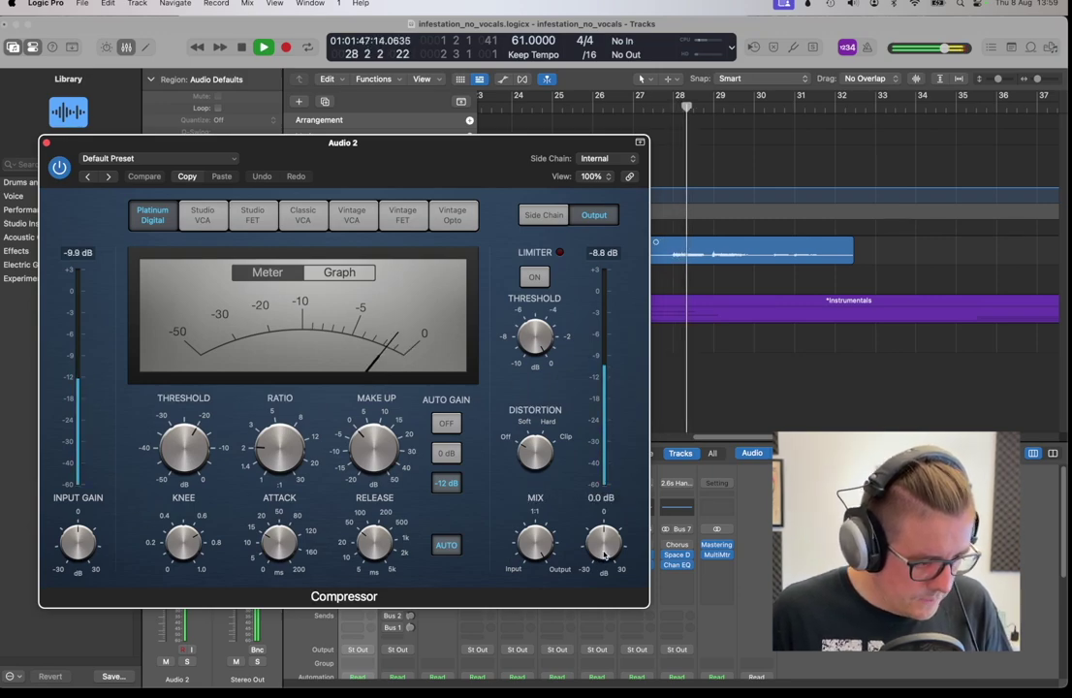
mouse_move(604, 555)
left_mouse_down()
mouse_move(604, 524)
mouse_move(601, 538)
left_mouse_up()
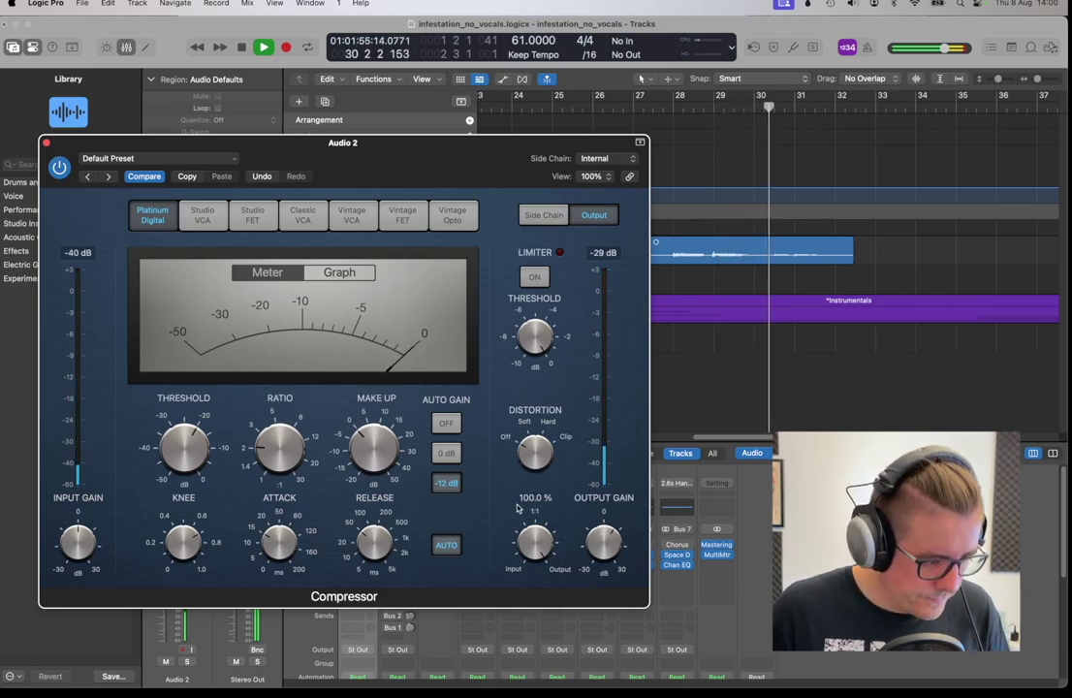
left_click_drag(383, 456, 381, 440)
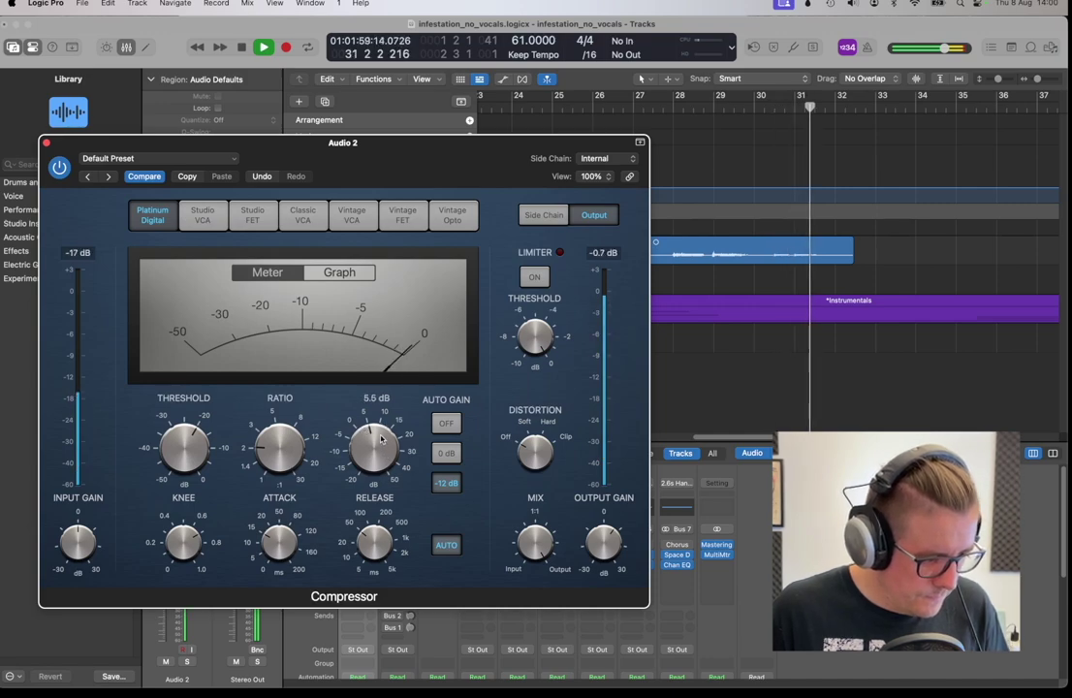
Replay the take from just before bar 28, fine-tune the Compressor's output gain and set its input gain to +7.5 dB
left_click_drag(606, 157, 548, 159)
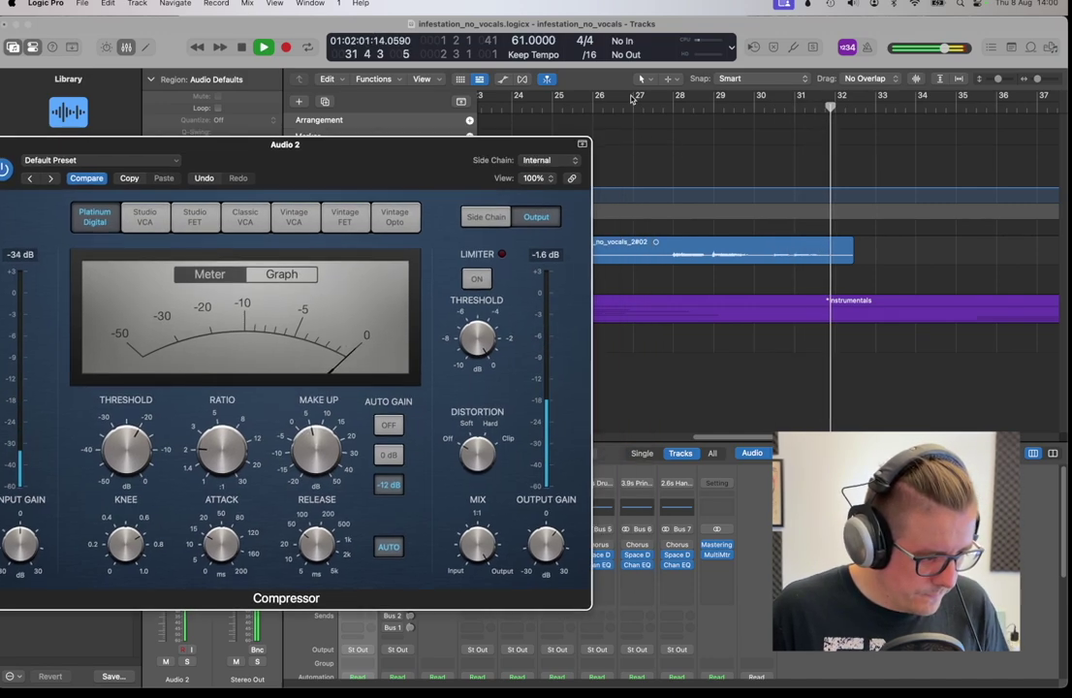
left_click(659, 107)
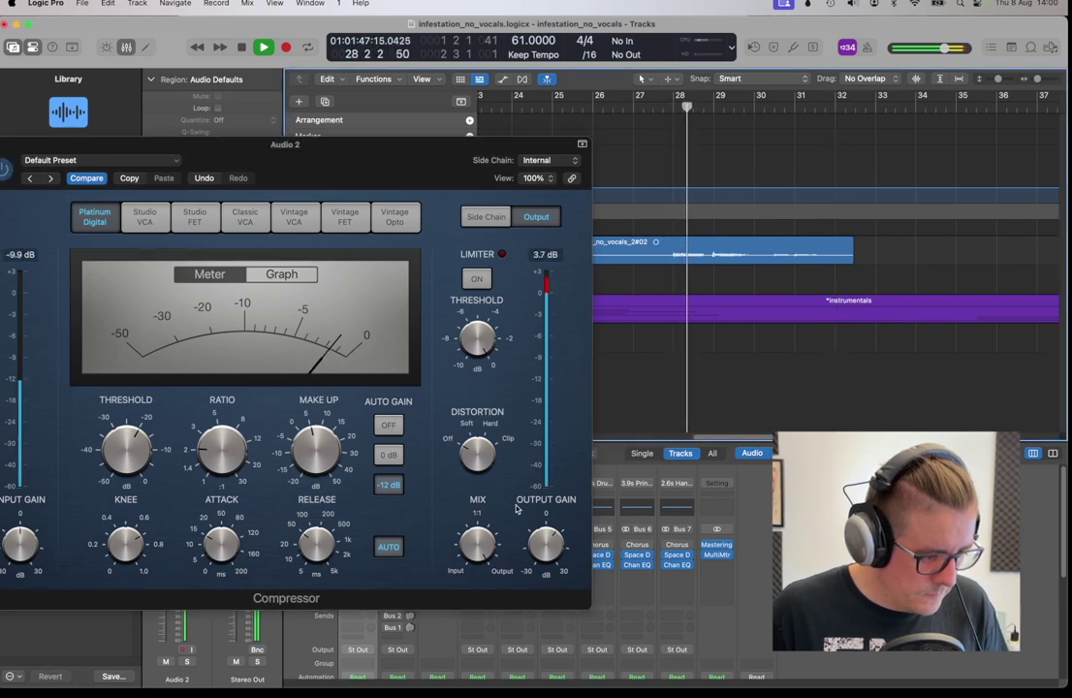
left_click_drag(553, 557, 555, 562)
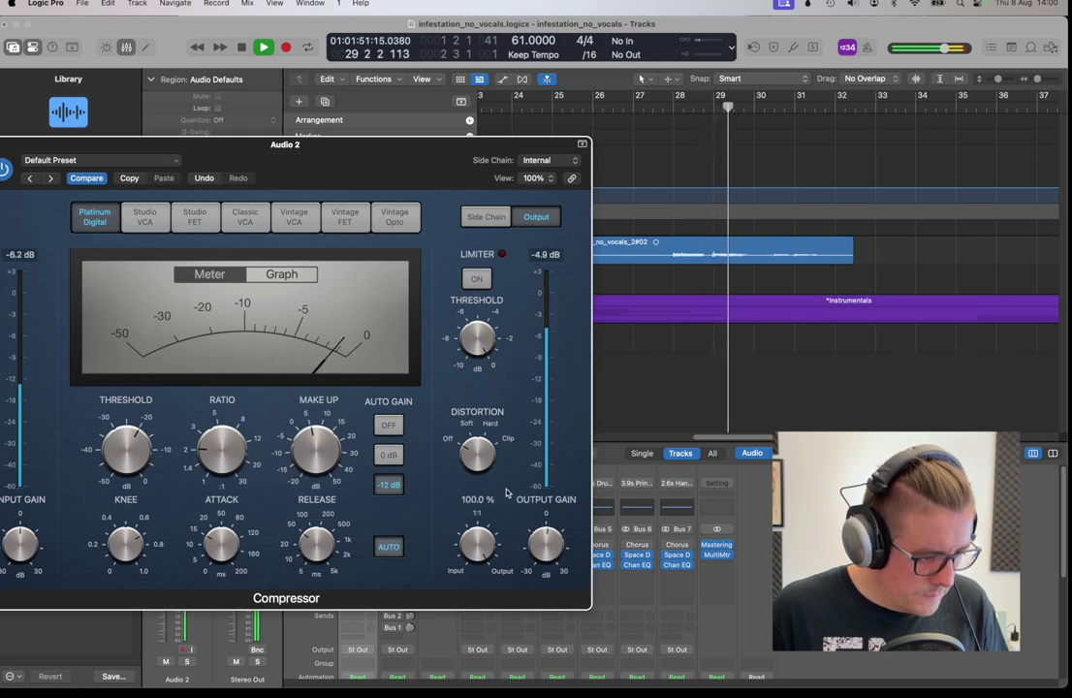
left_click_drag(29, 552, 30, 538)
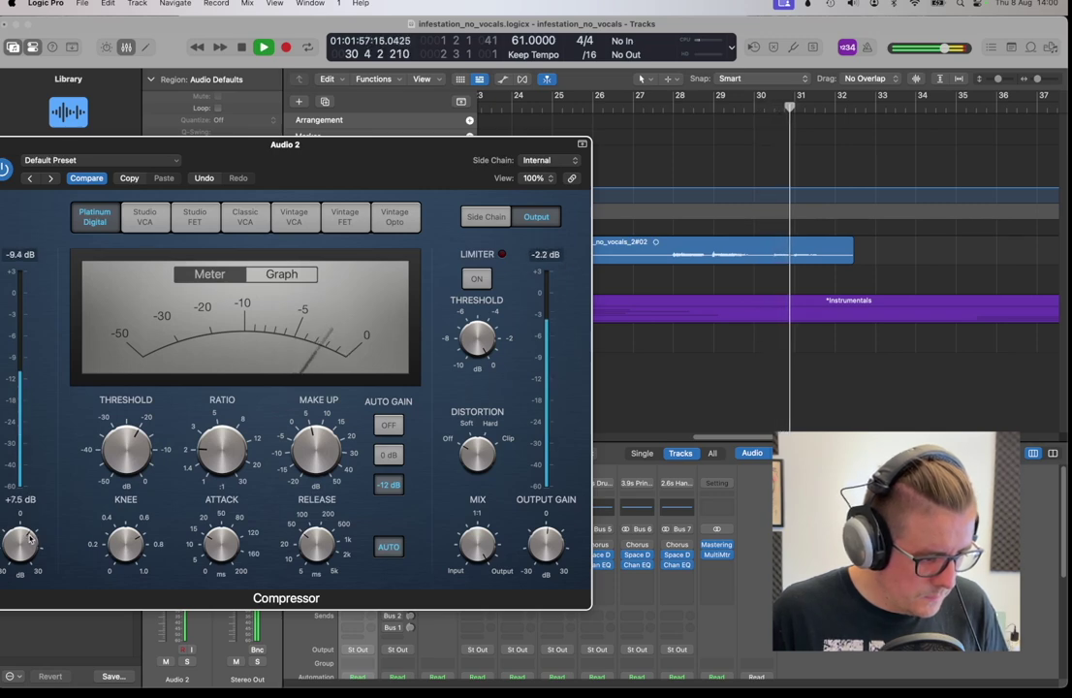
Replay the take and lower the Compressor's input gain slightly, finishing with playback stopped and the plug-in closed
left_click(656, 104)
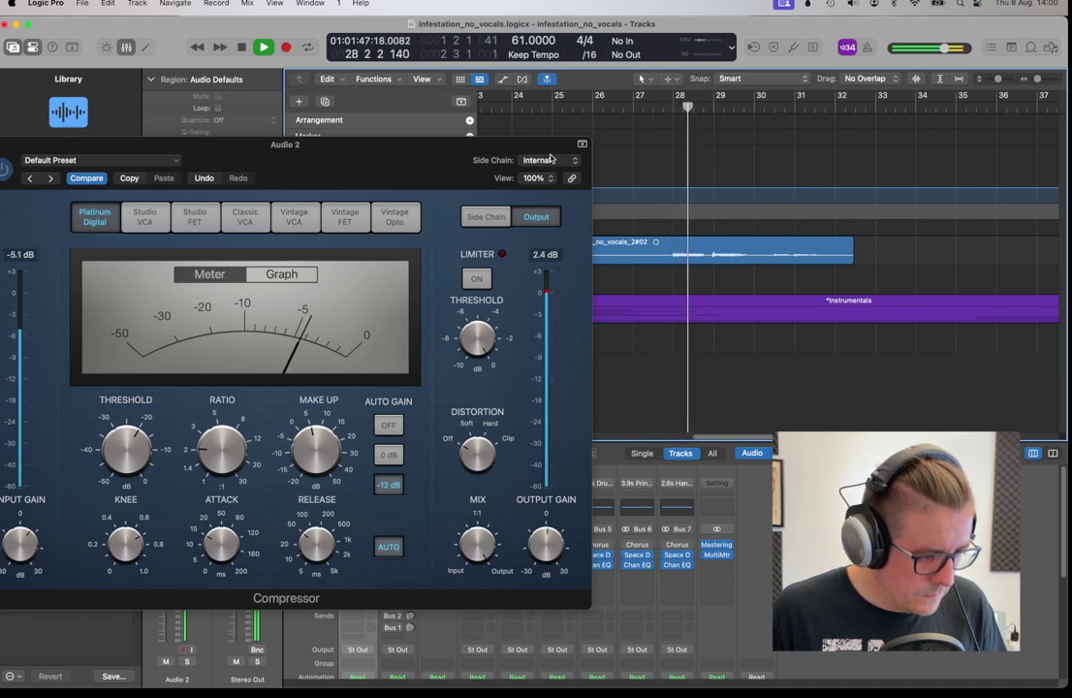
left_click_drag(316, 209, 396, 203)
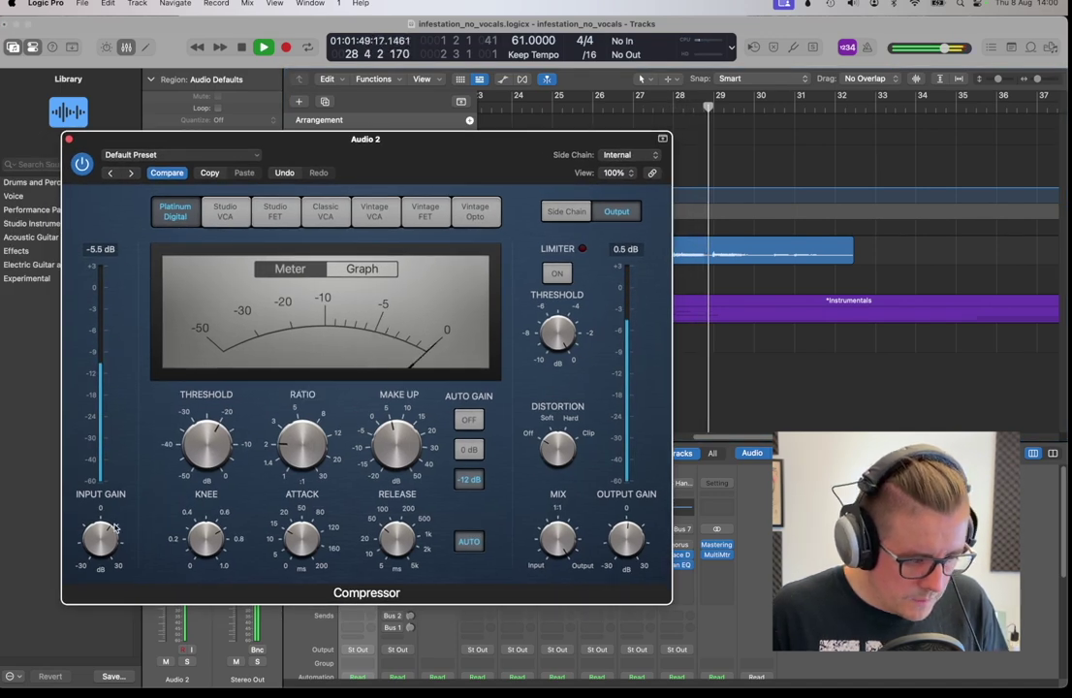
mouse_move(101, 539)
left_mouse_down()
mouse_move(103, 528)
mouse_move(106, 549)
left_mouse_up()
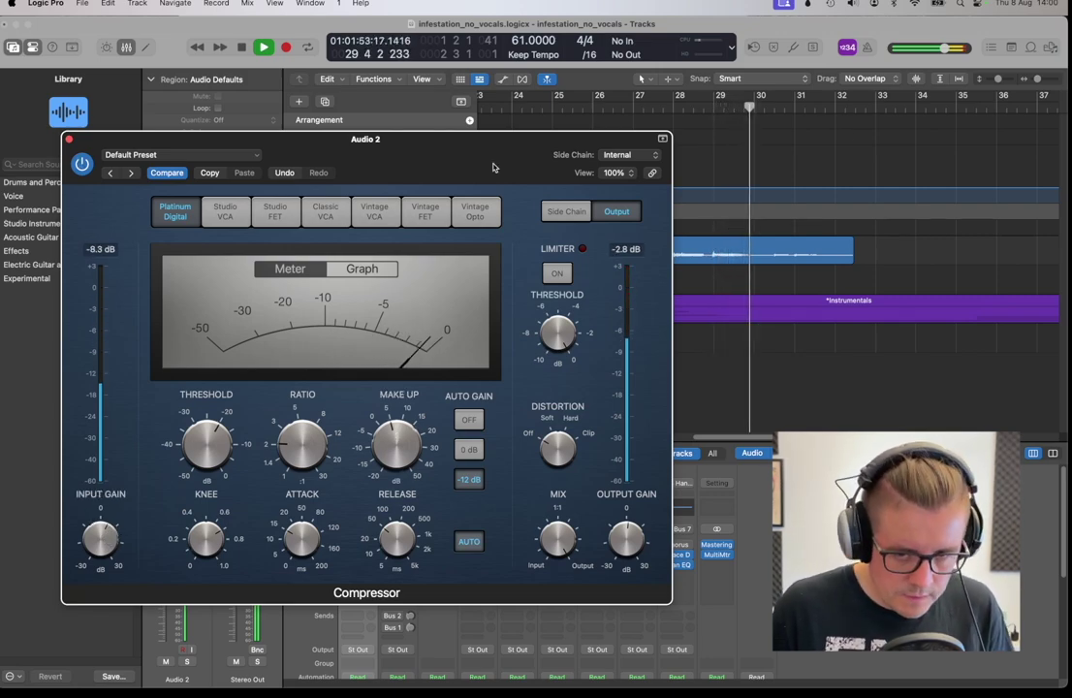
key("space")
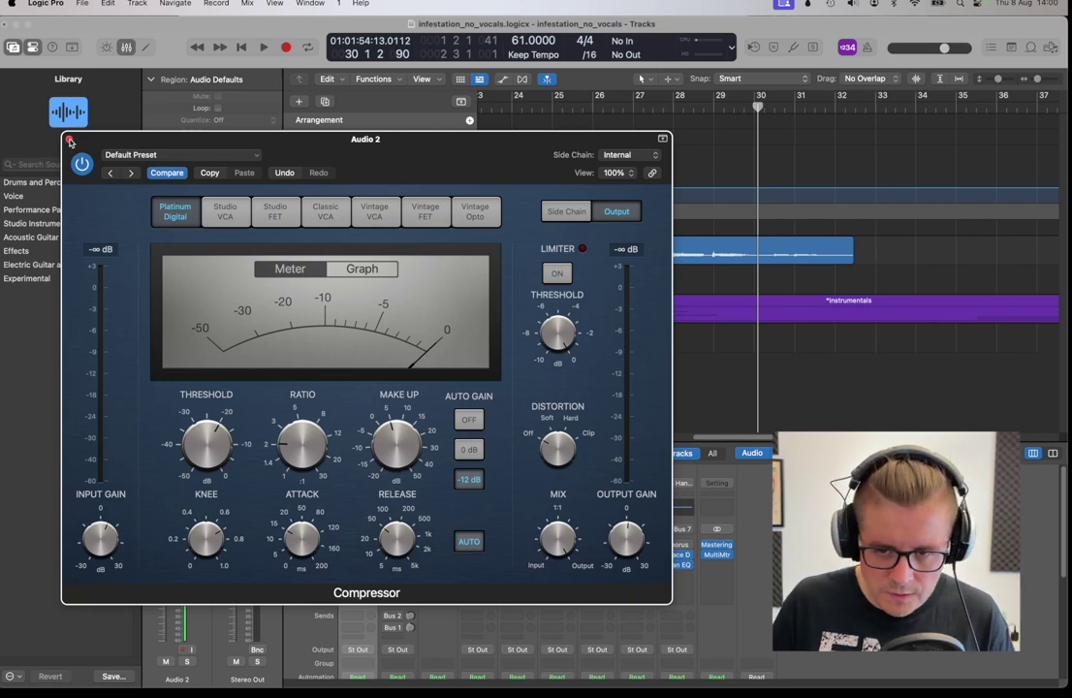
left_click(69, 141)
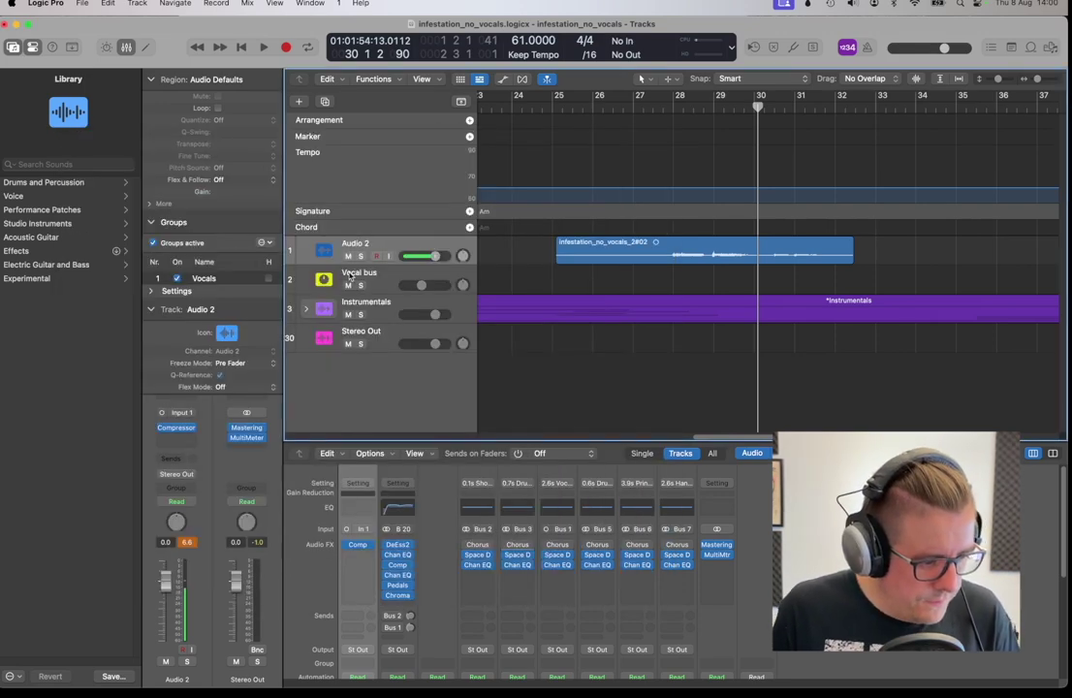
Insert a mono ChromaVerb after the Compressor on the Audio 2 track and move its window clear of the recorded region
left_click(367, 558)
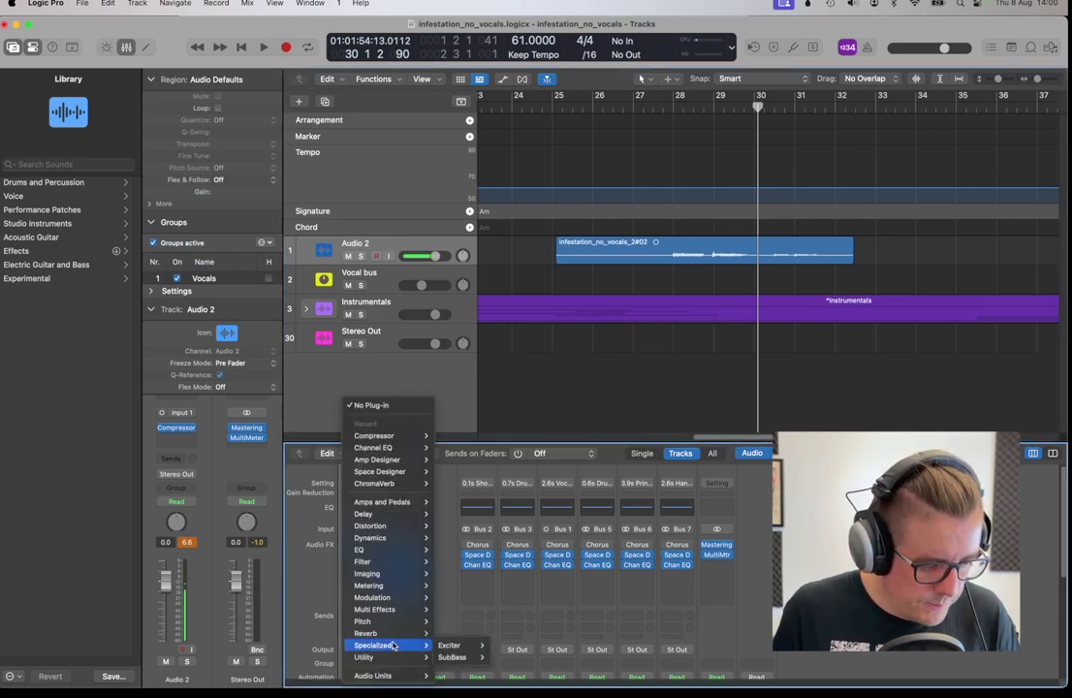
mouse_move(388, 634)
mouse_move(492, 637)
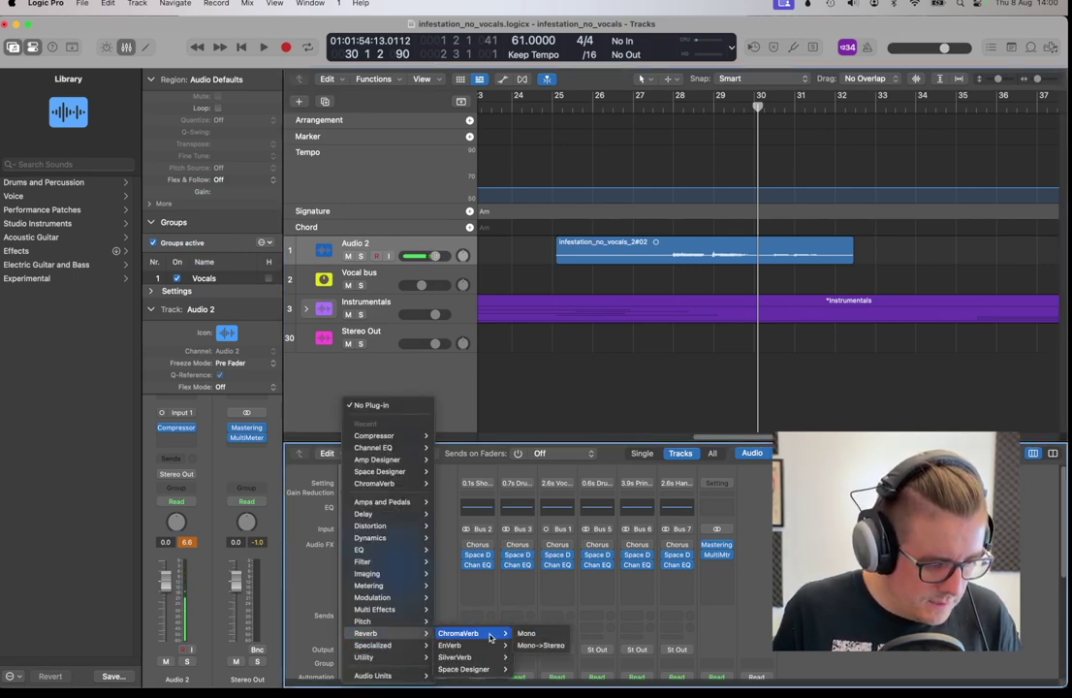
left_click(532, 636)
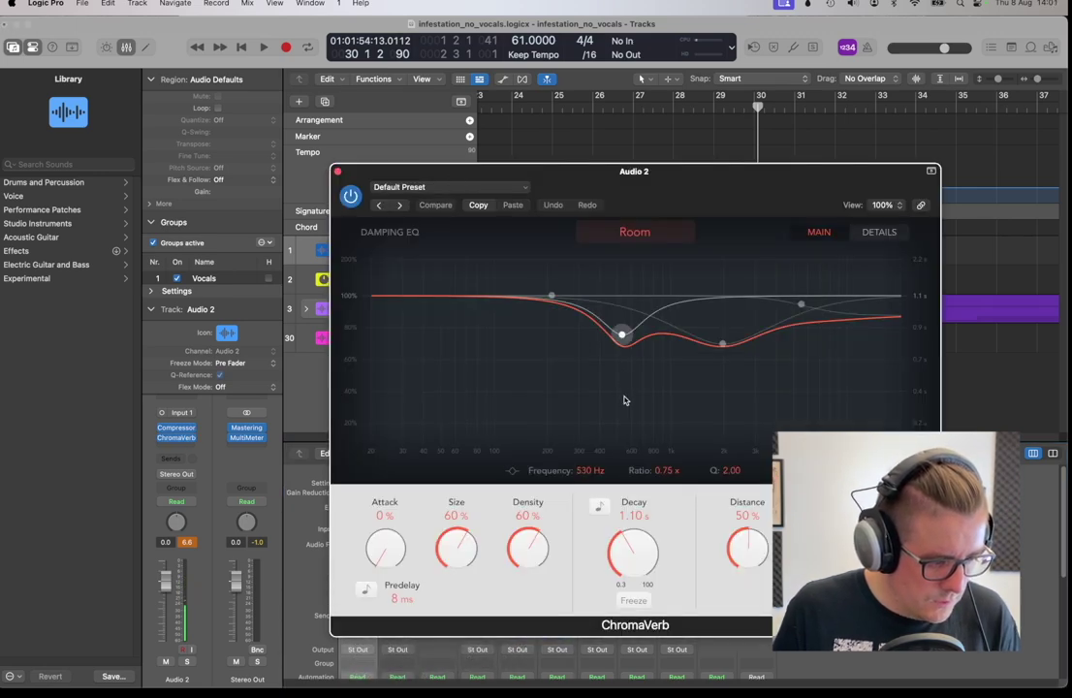
left_click_drag(675, 173, 643, 302)
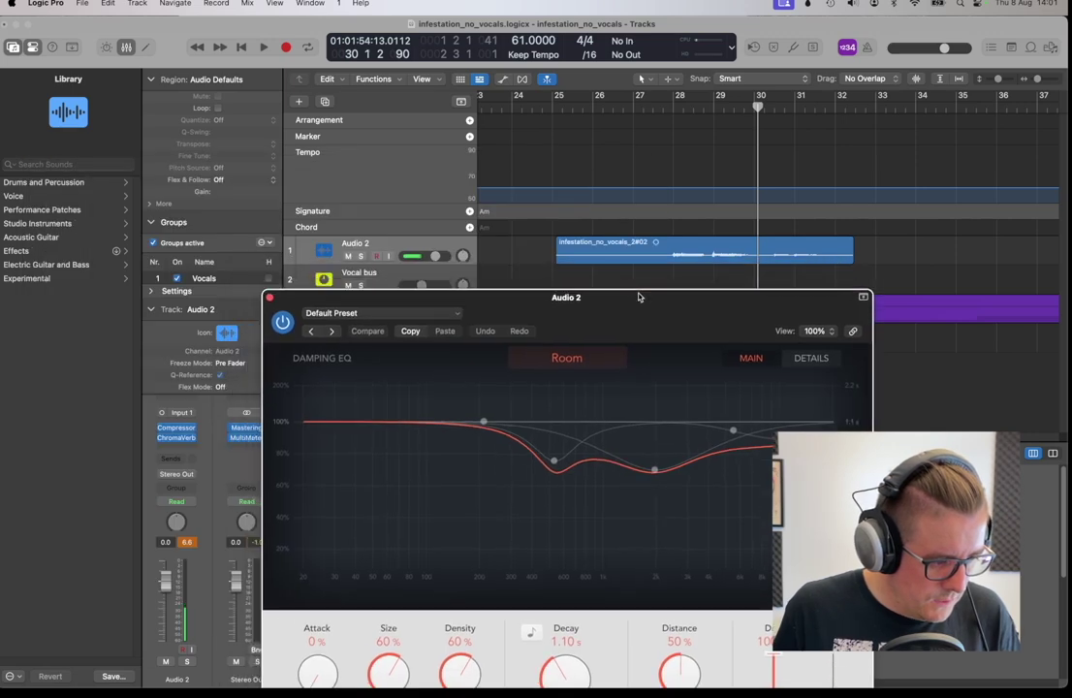
Solo the Audio 2 track and play the take from just before bar 28 with ChromaVerb's default preset
left_click(362, 256)
left_click_drag(475, 303, 450, 294)
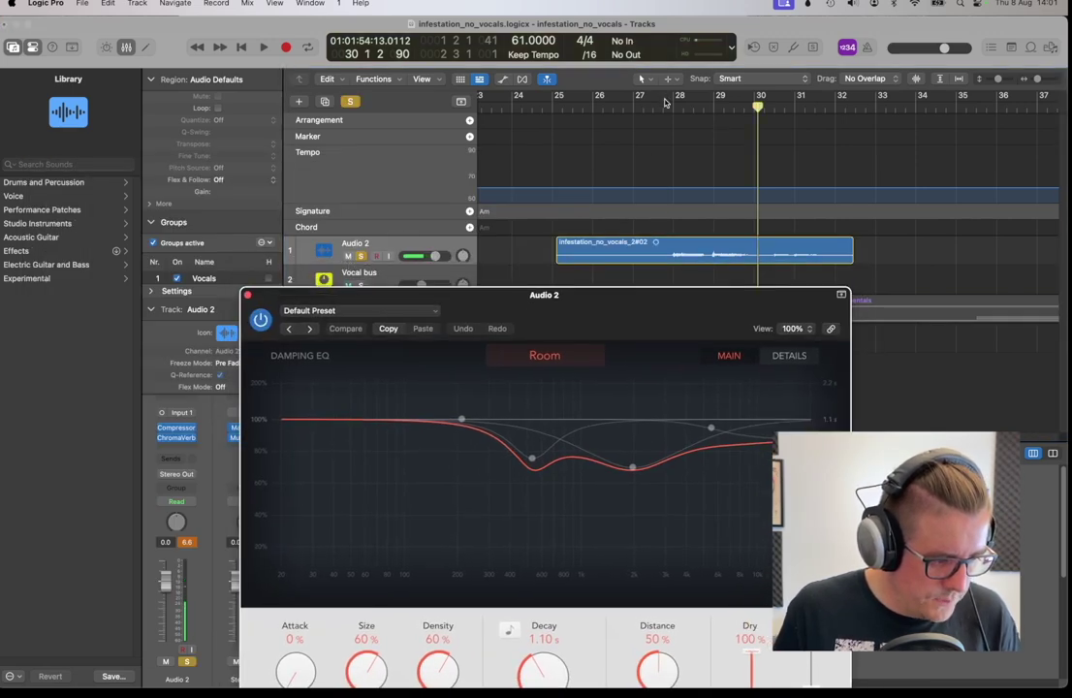
left_click(665, 103)
key("space")
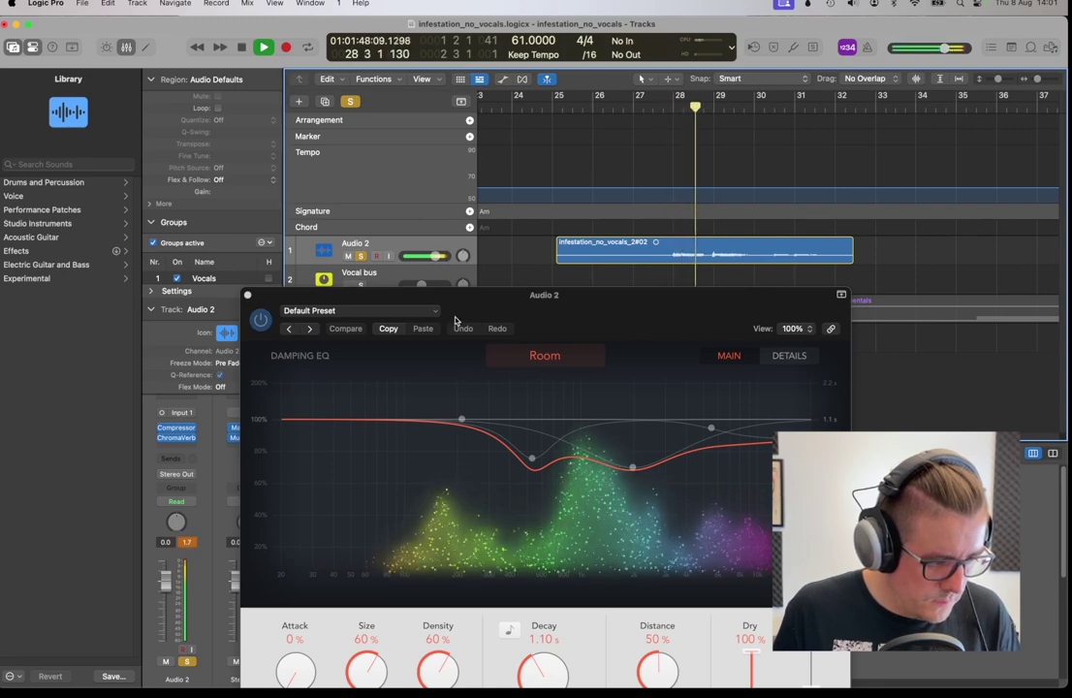
key("space")
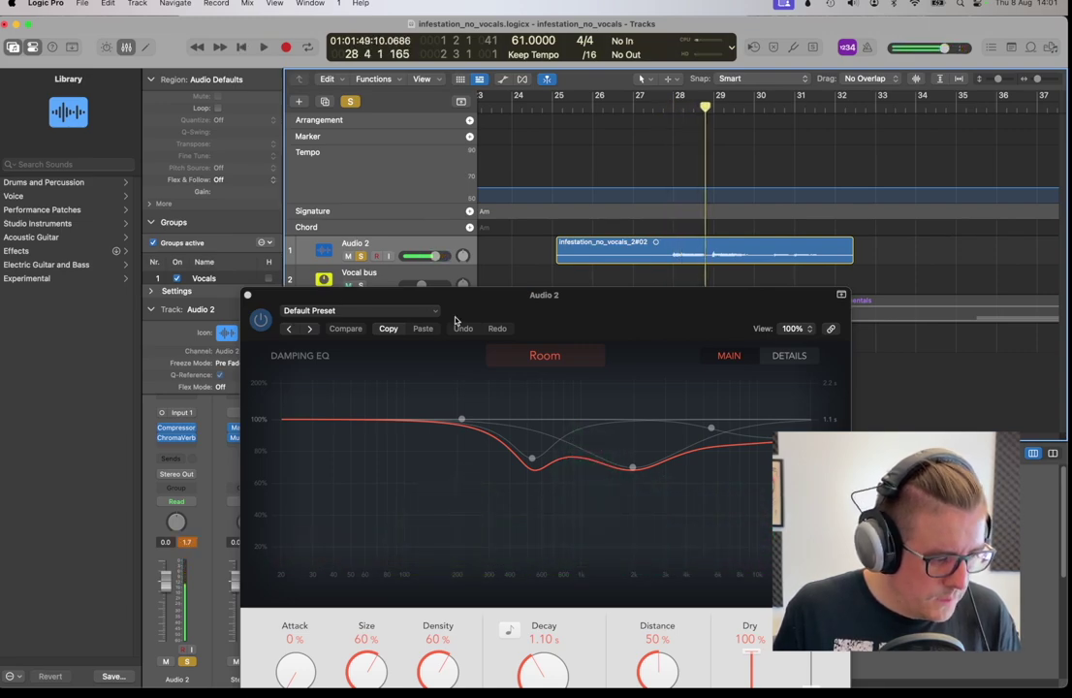
Load the Concert Hall preset from the Halls category in ChromaVerb and reposition the window so all its controls are visible
left_click(342, 310)
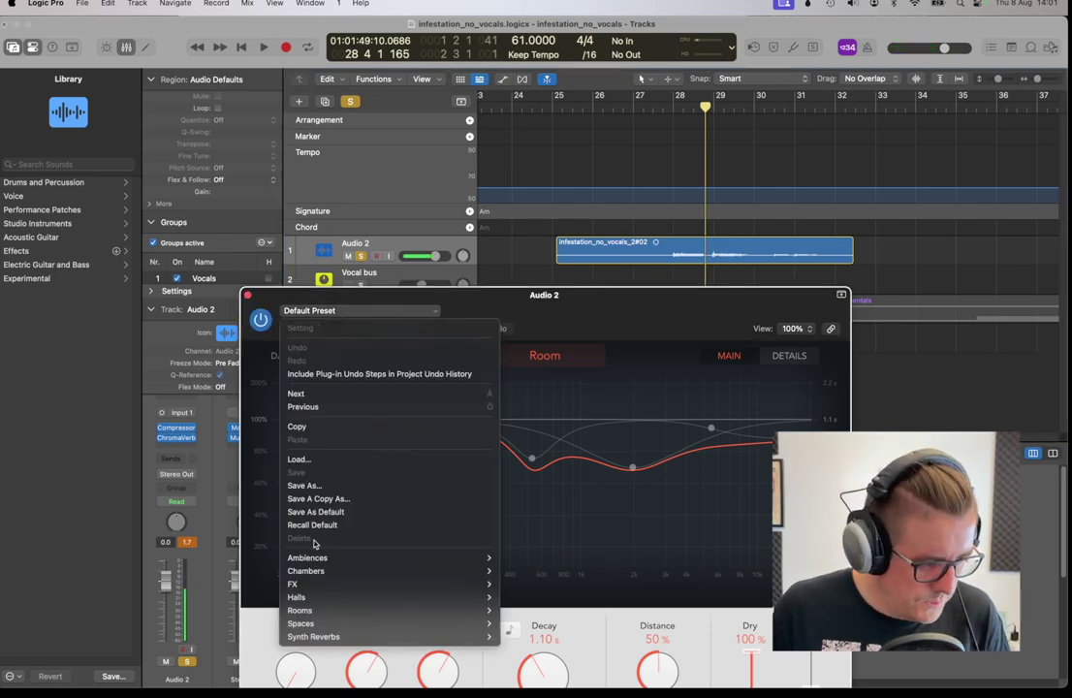
mouse_move(357, 611)
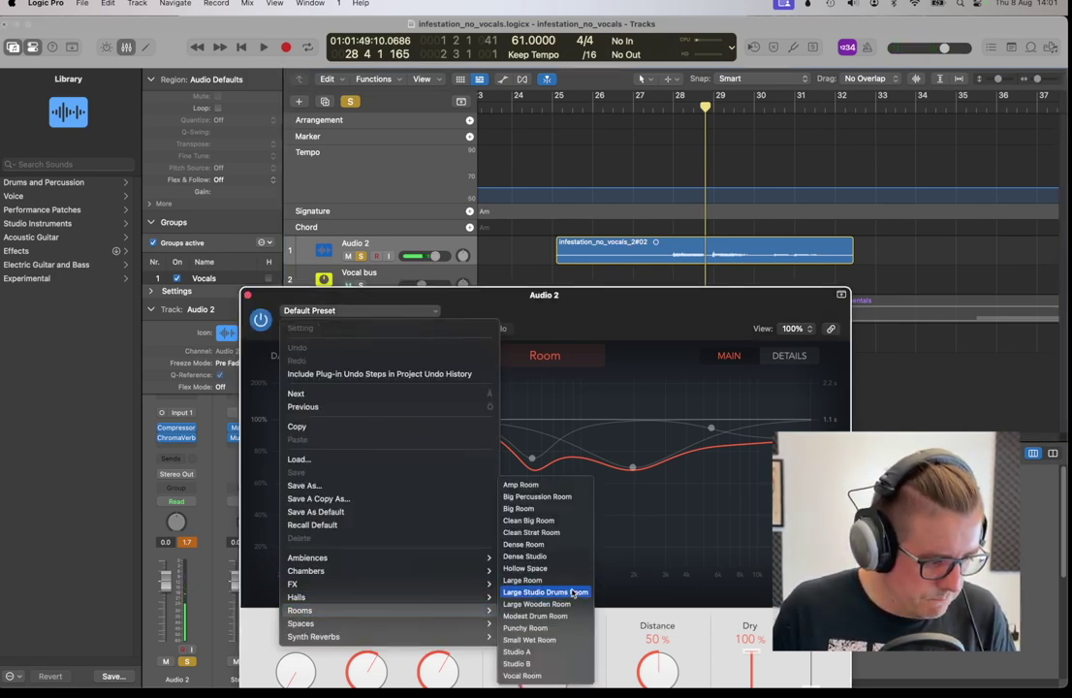
mouse_move(400, 599)
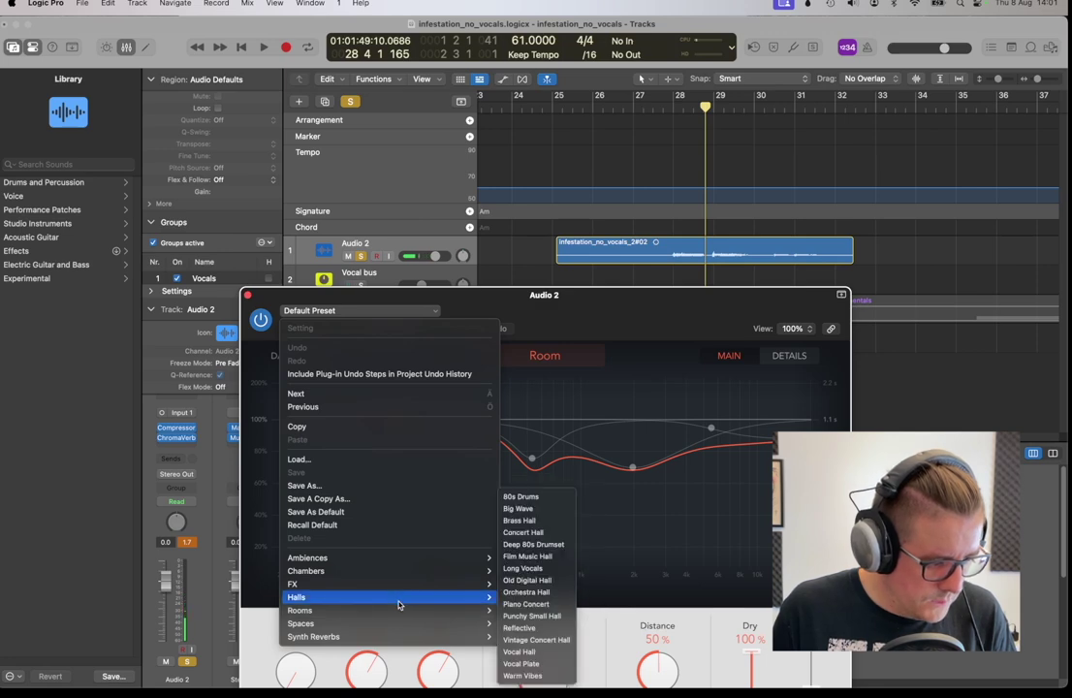
left_click(548, 532)
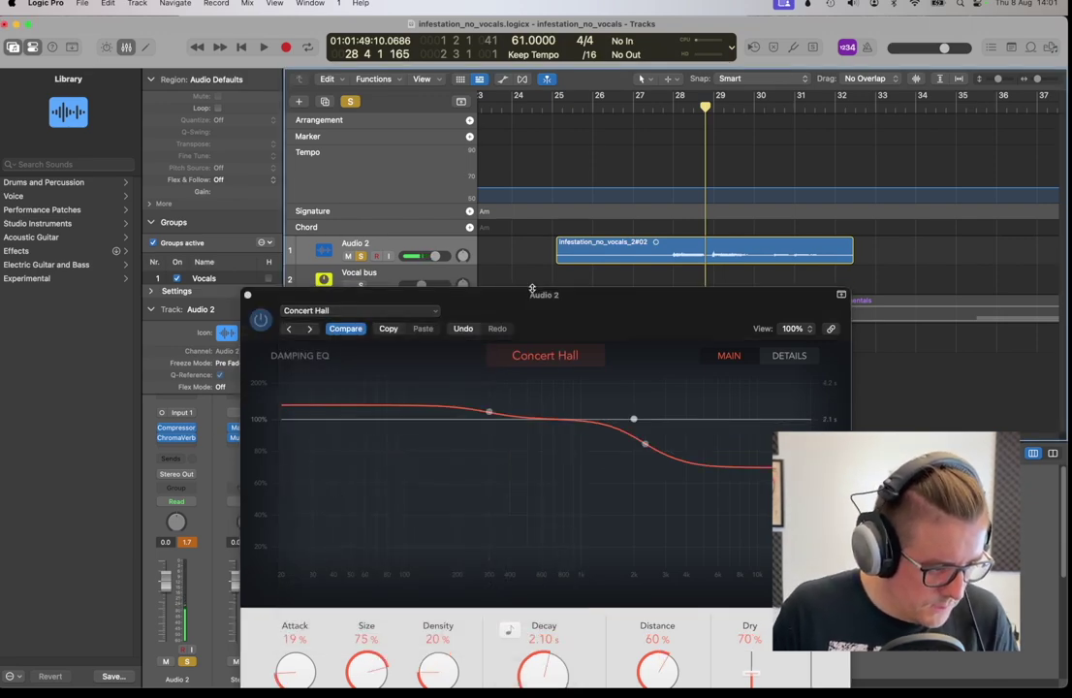
left_click_drag(531, 293, 397, 178)
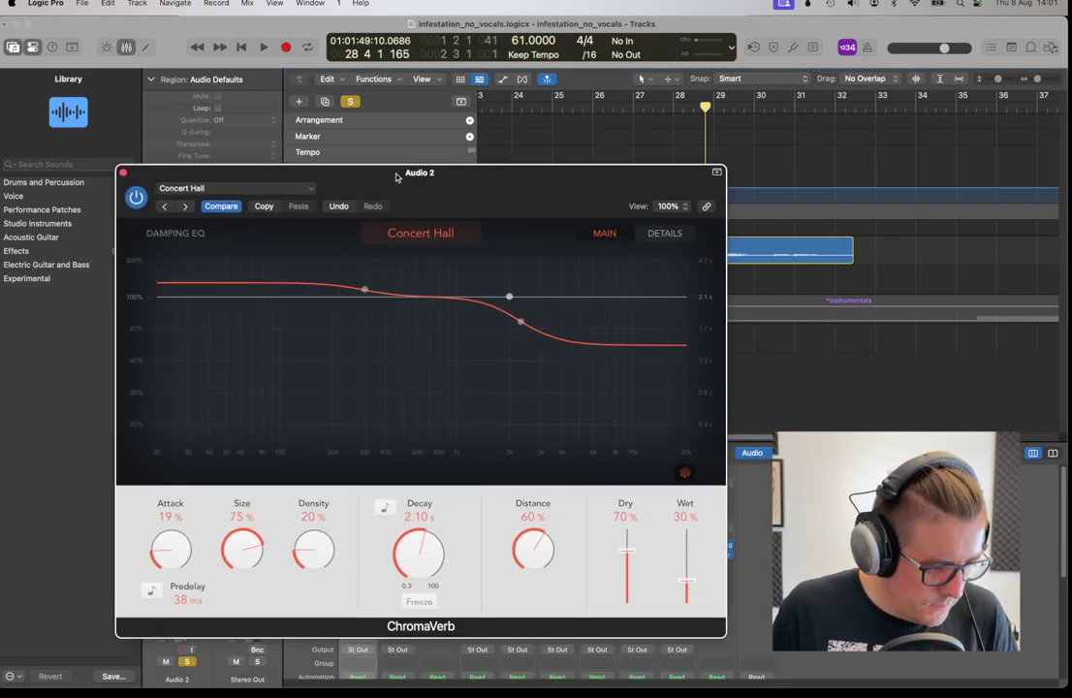
Play the soloed take from about bar 26 and raise ChromaVerb's decay to 3.30 s, finishing with playback stopped
left_click(601, 109)
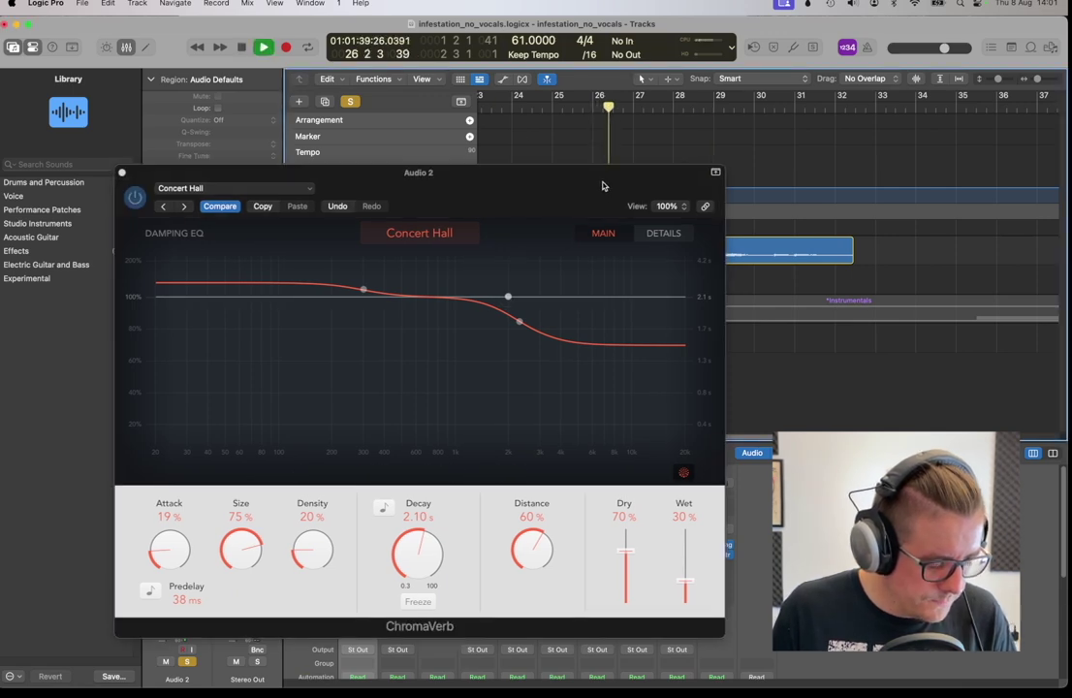
left_click_drag(605, 176, 558, 169)
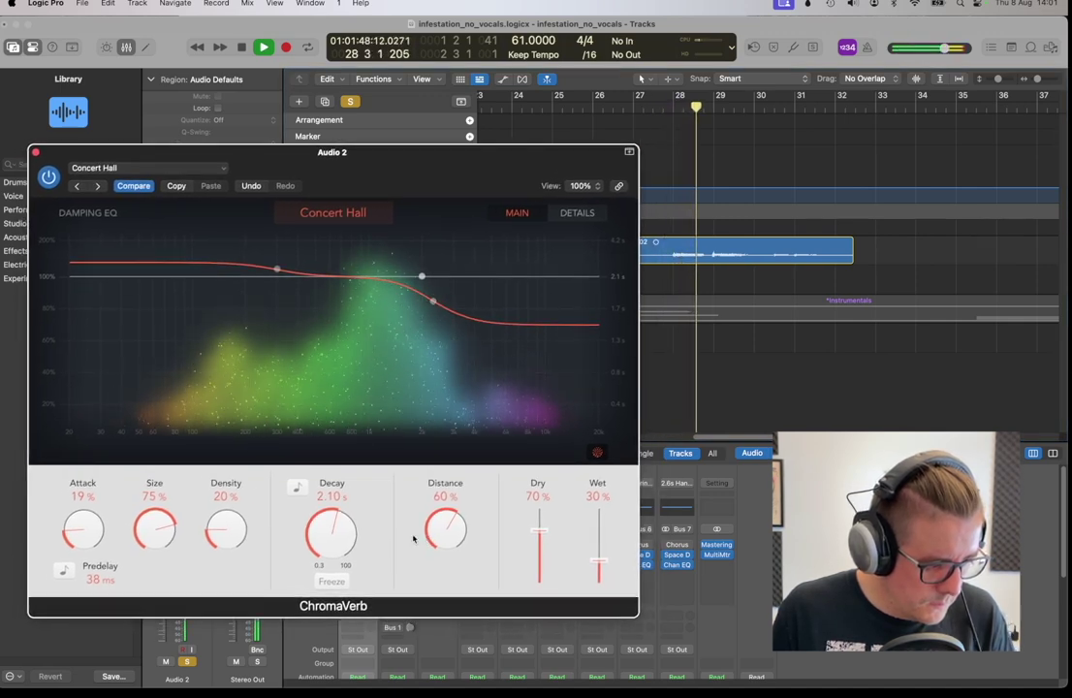
left_click_drag(341, 546, 340, 530)
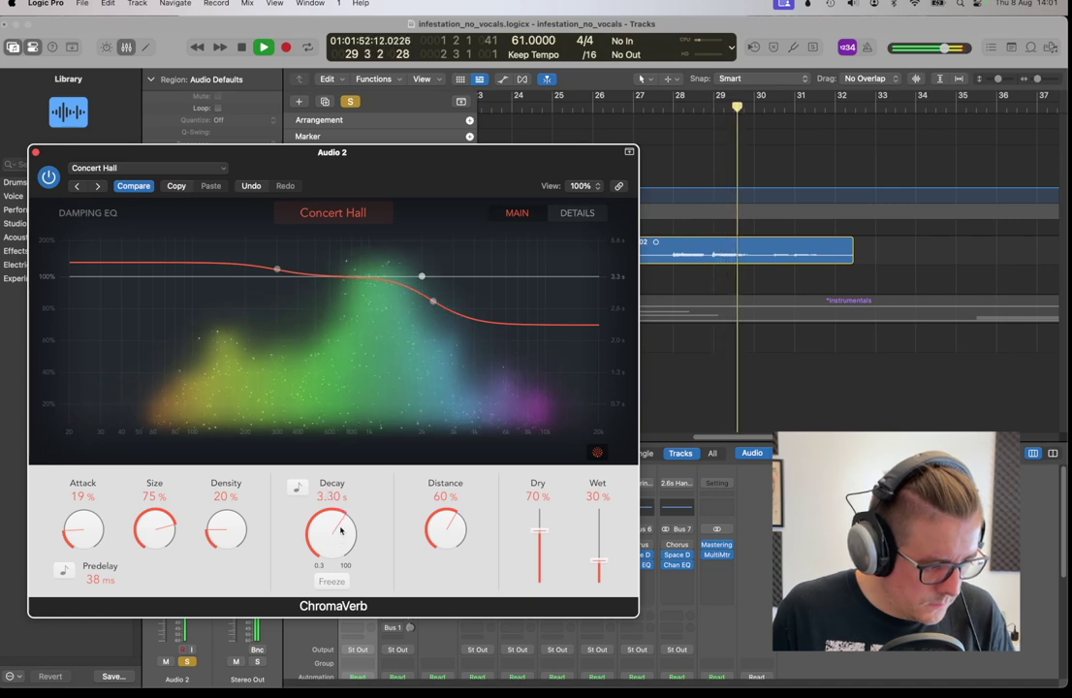
key("space")
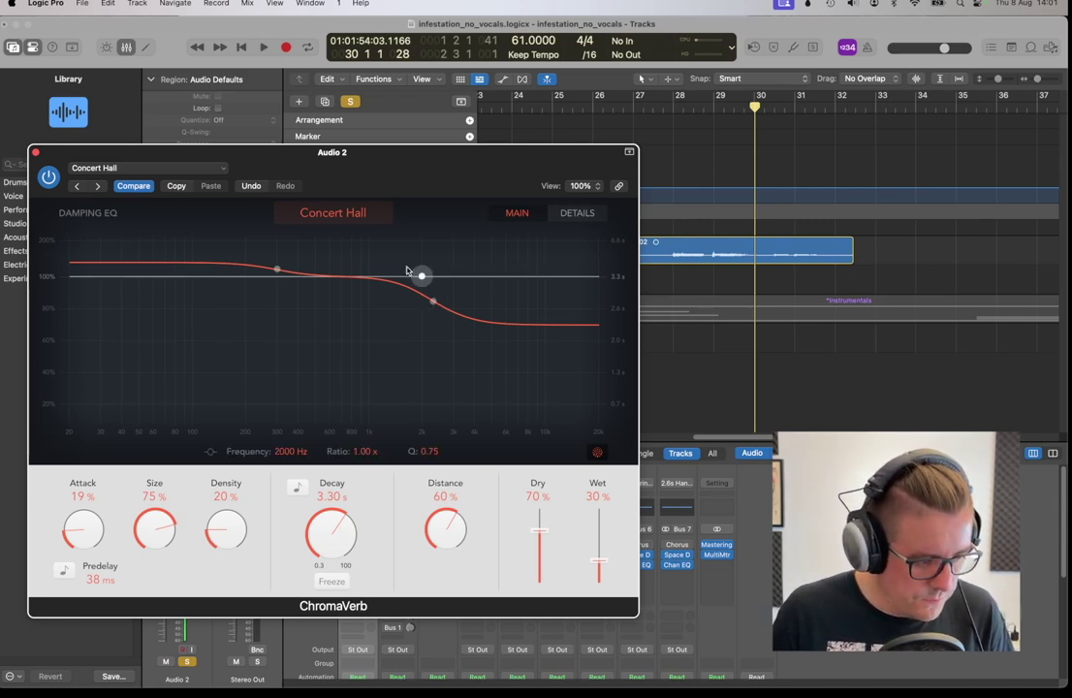
Replay the take from just before bar 28 and compare the vocal with ChromaVerb bypassed and switched back on
mouse_move(273, 153)
left_mouse_down()
mouse_move(286, 158)
mouse_move(263, 159)
left_mouse_up()
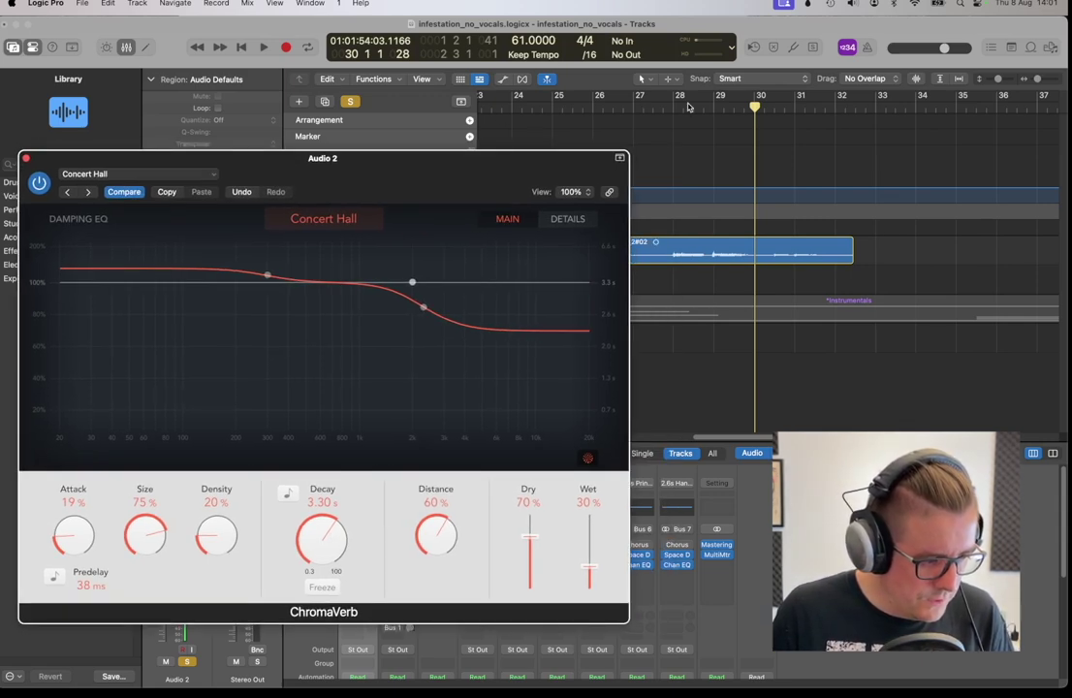
left_click(662, 109)
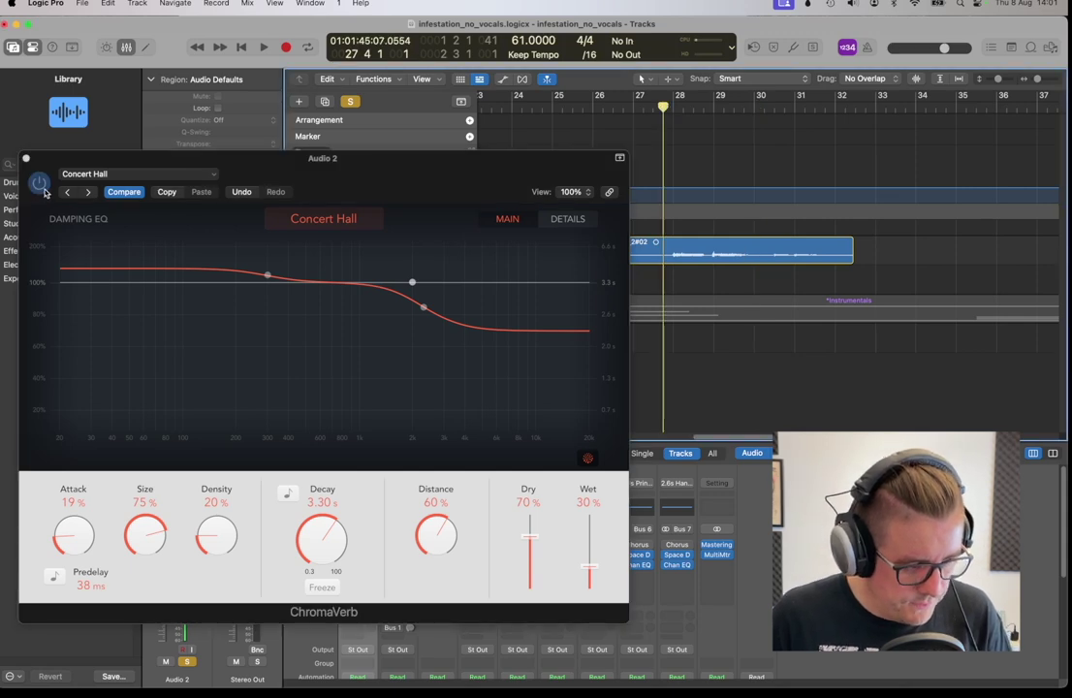
key("space")
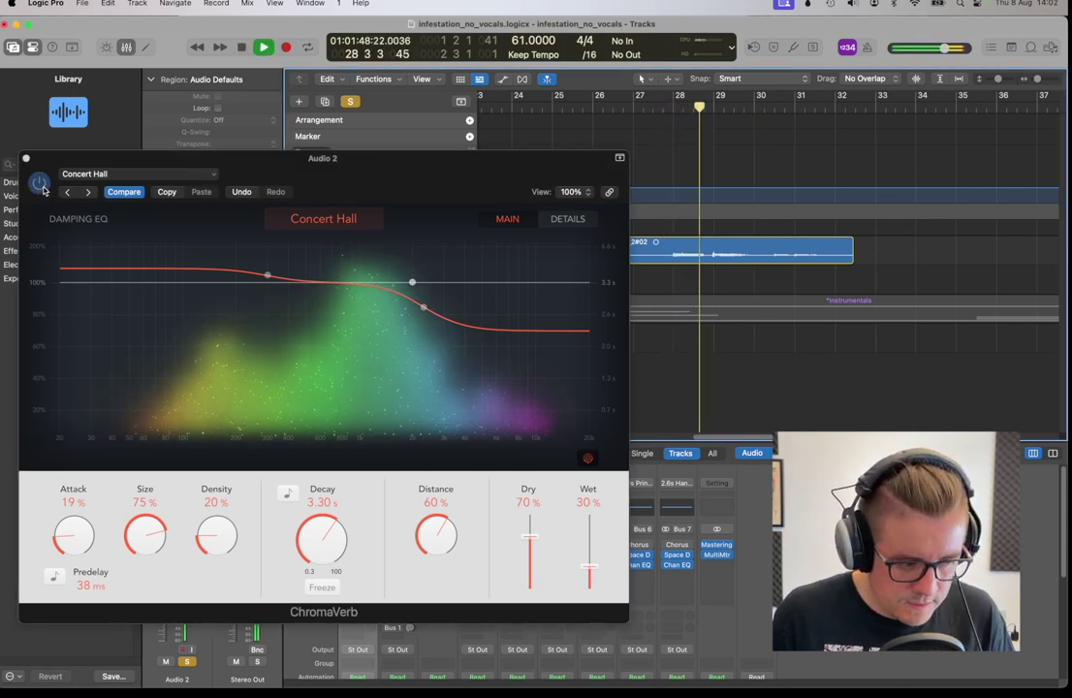
key("space")
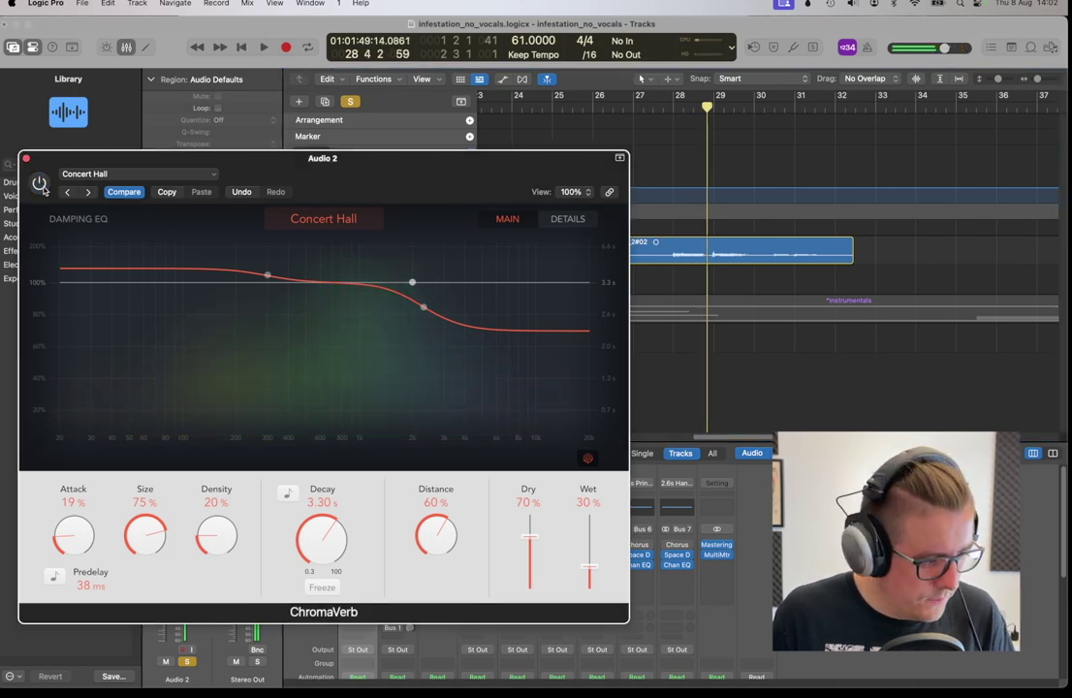
key("space")
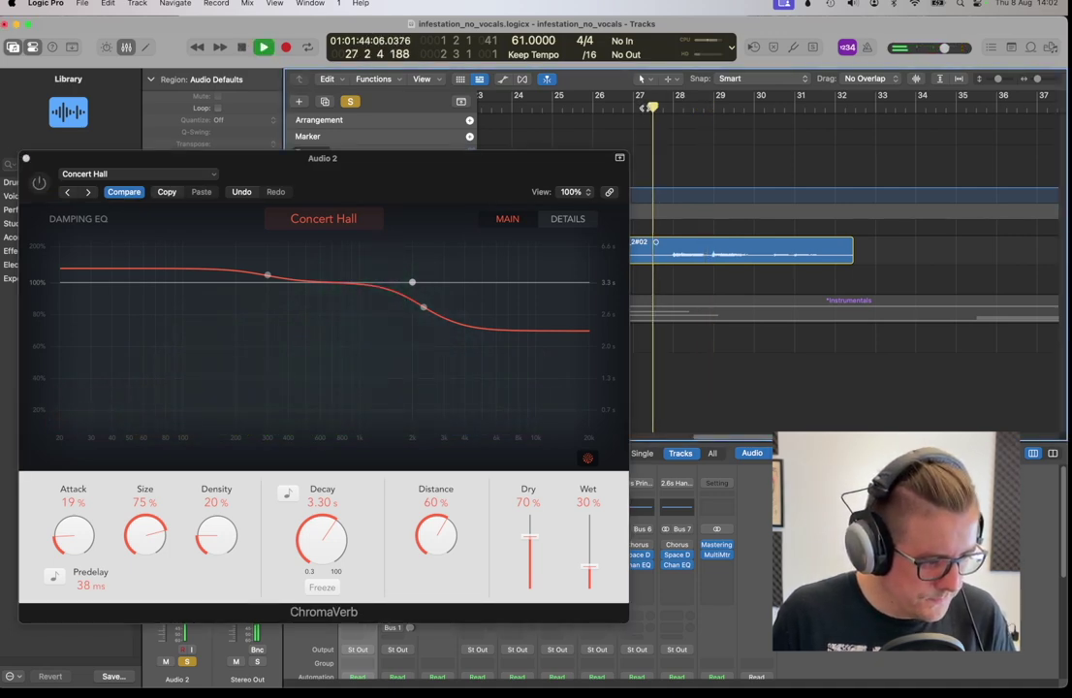
left_click(39, 185)
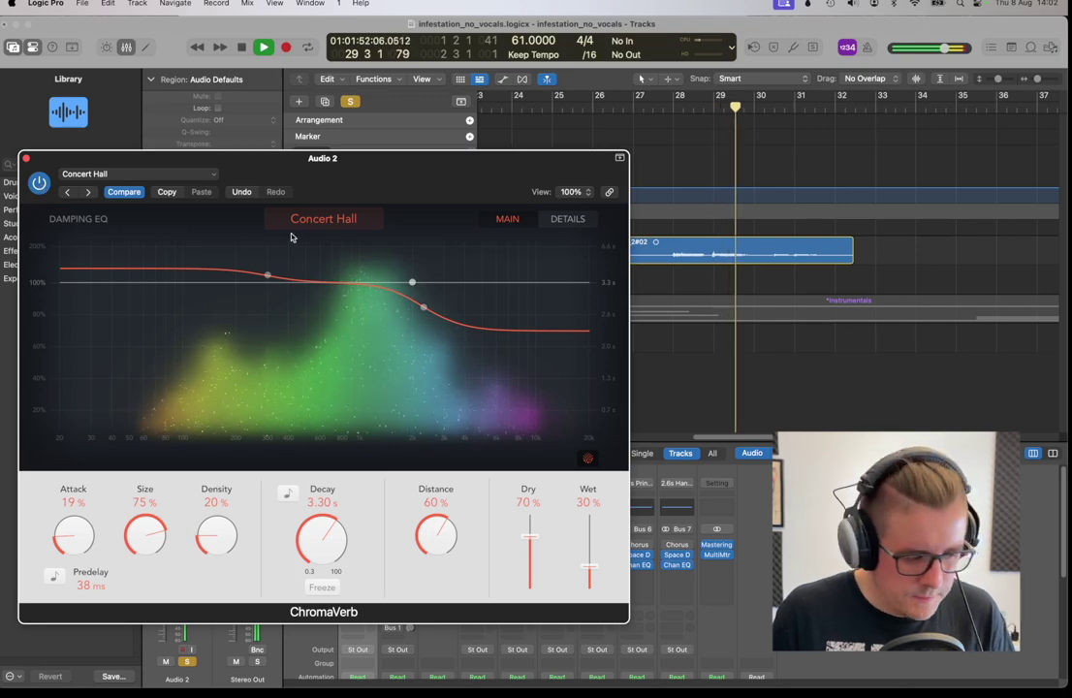
Raise ChromaVerb's wet level to 45%, stop playback and close the plug-in
left_click_drag(590, 574, 592, 558)
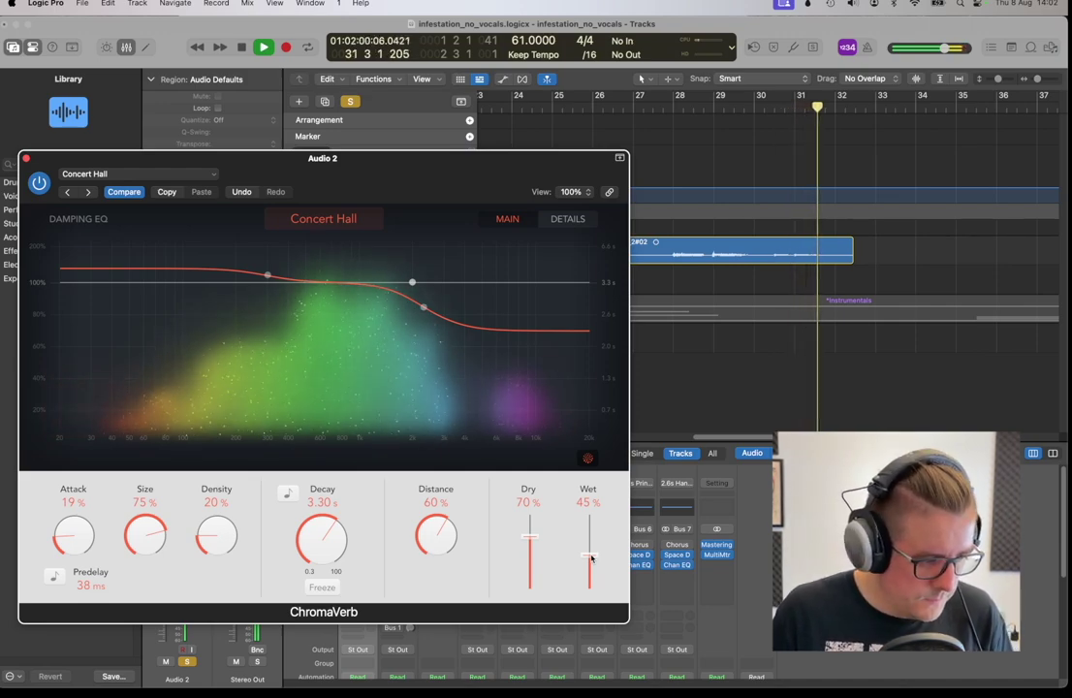
key("space")
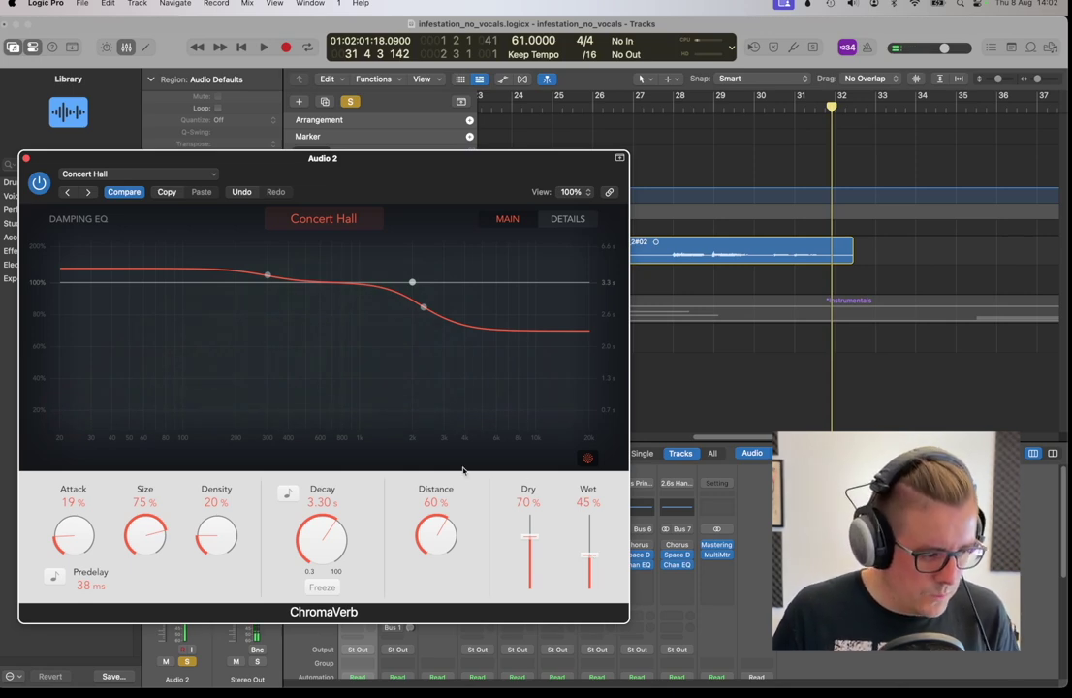
left_click(26, 158)
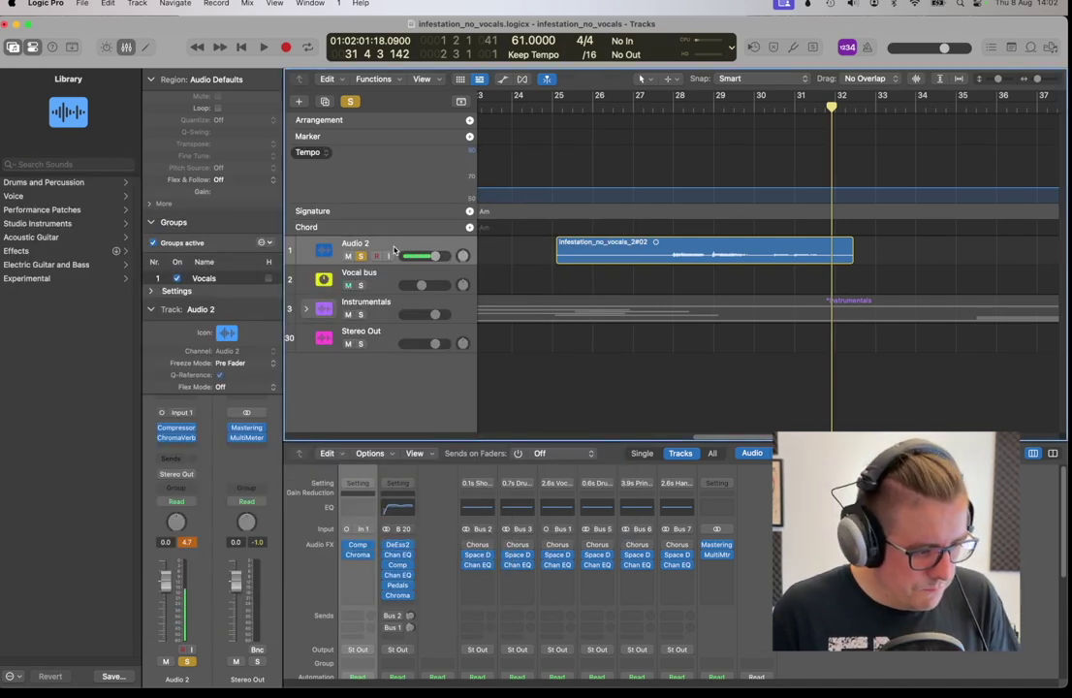
Unsolo the Audio 2 track and replay the take together with the instrumentals from just before bar 28
left_click(406, 244)
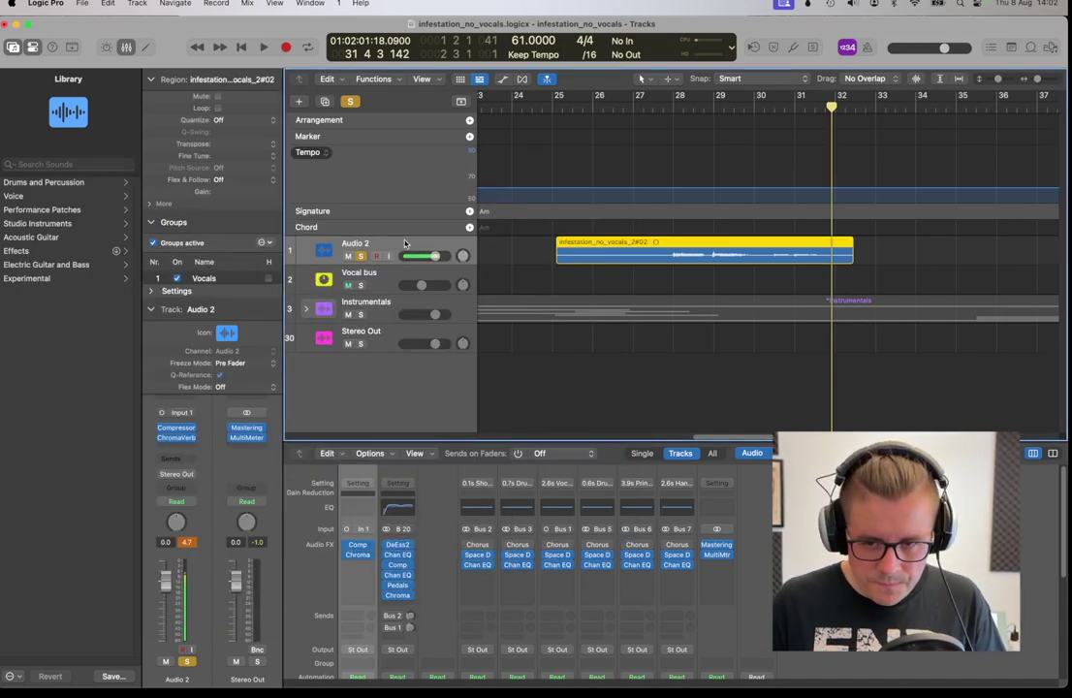
left_click(360, 256)
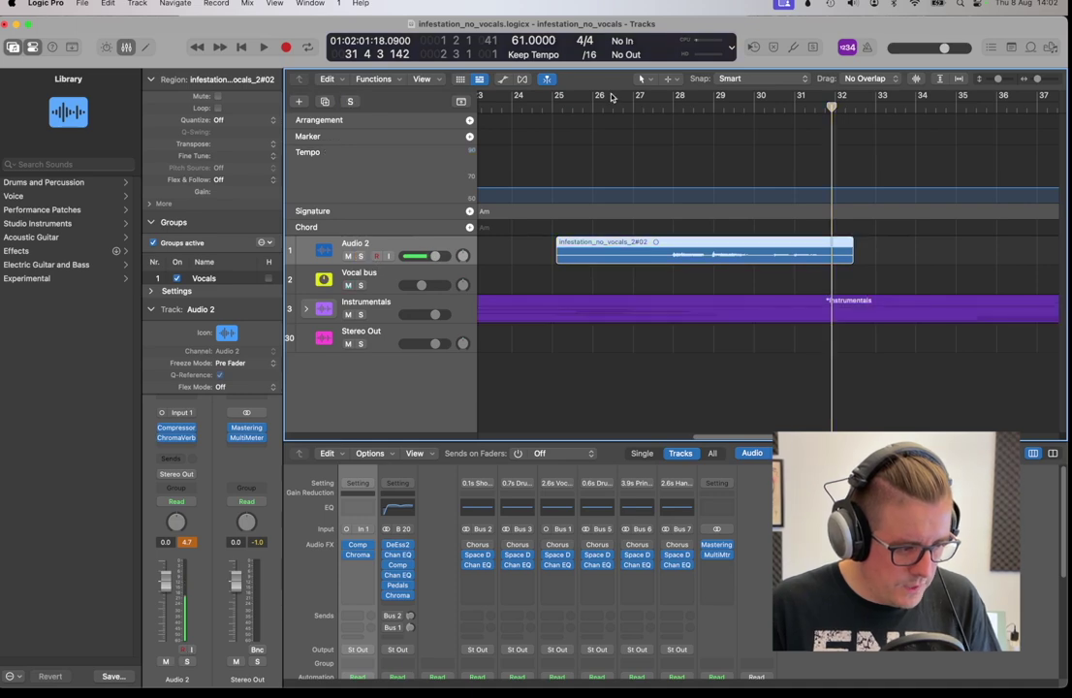
left_click_drag(607, 102, 664, 105)
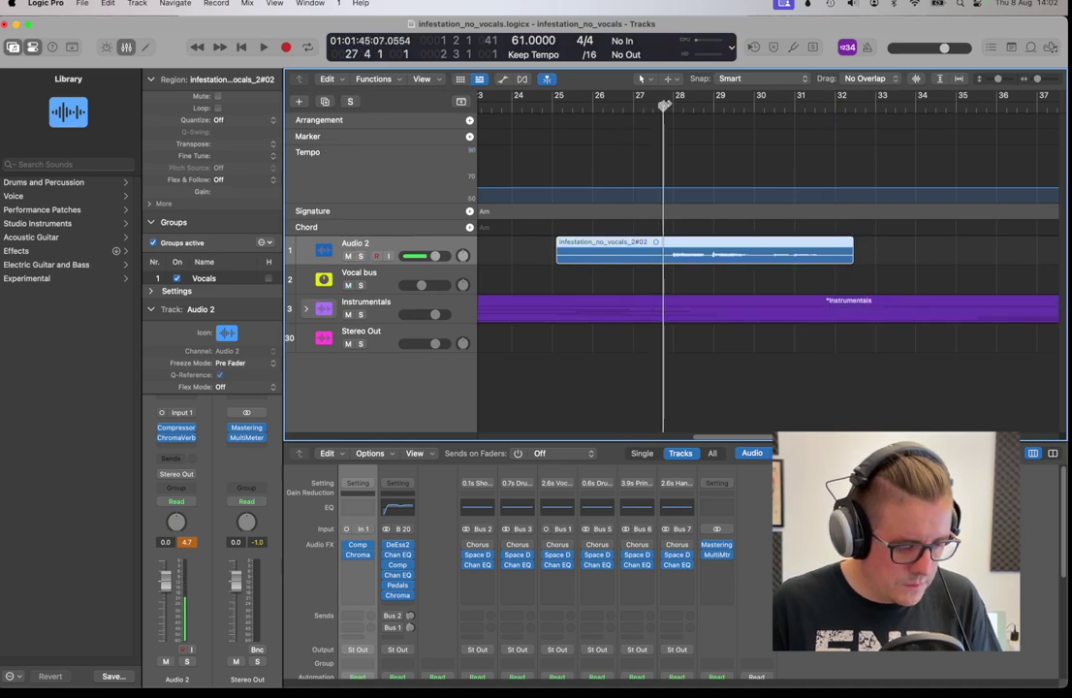
key("space")
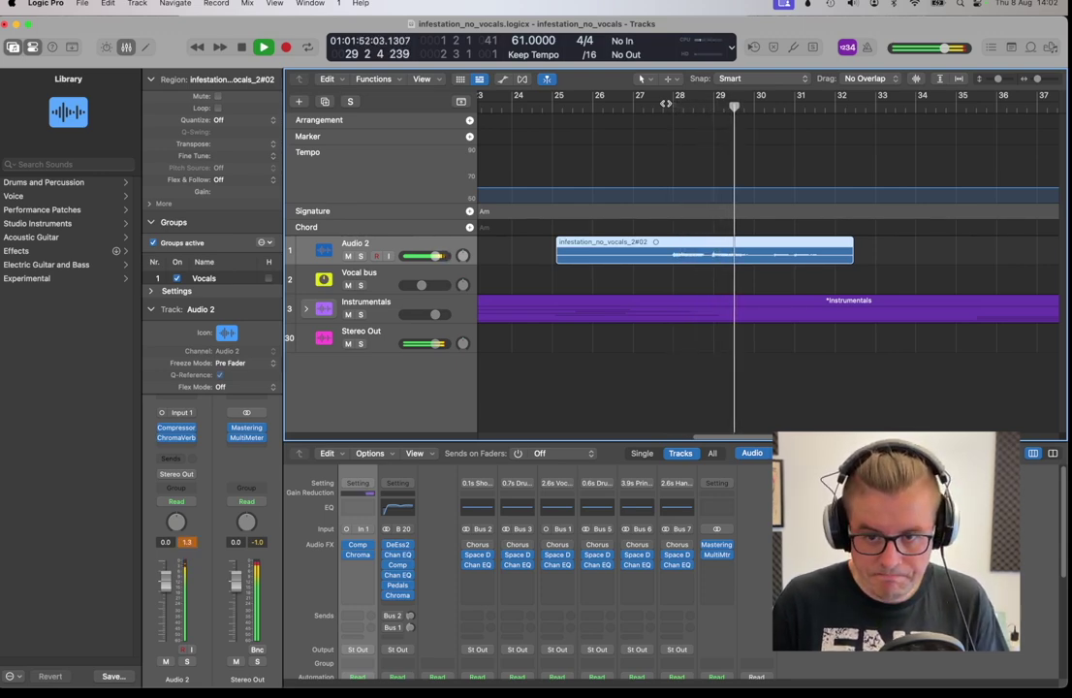
key("space")
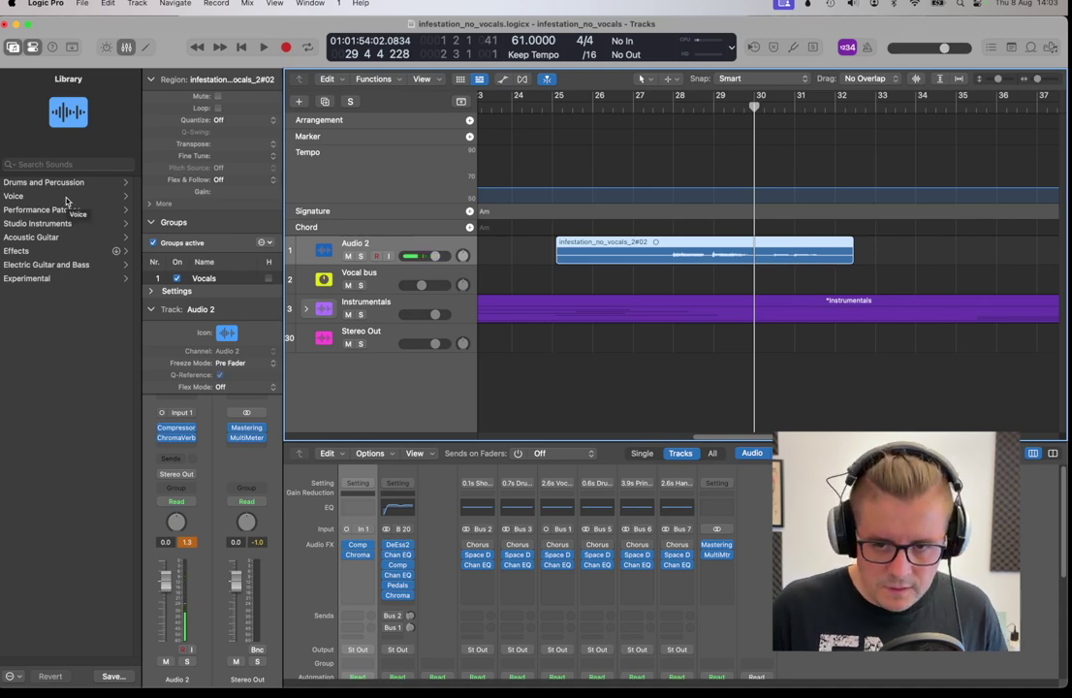
Load the Edge Vocal patch from the Library's Voice category onto the Audio 2 track
left_click(14, 48)
left_click(13, 48)
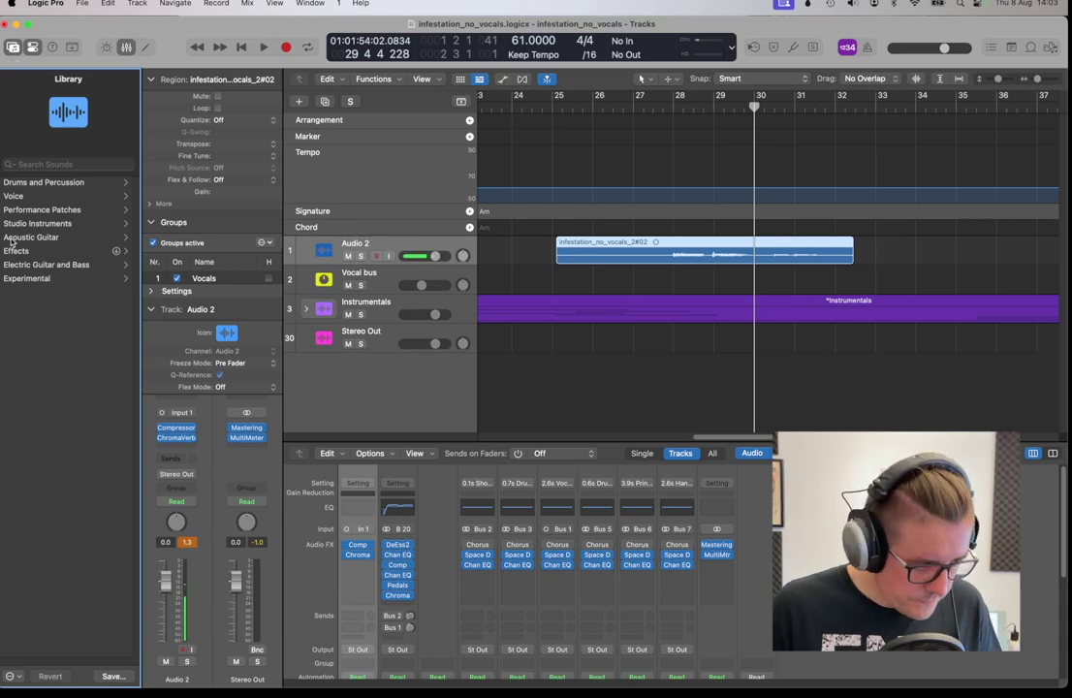
left_click(34, 197)
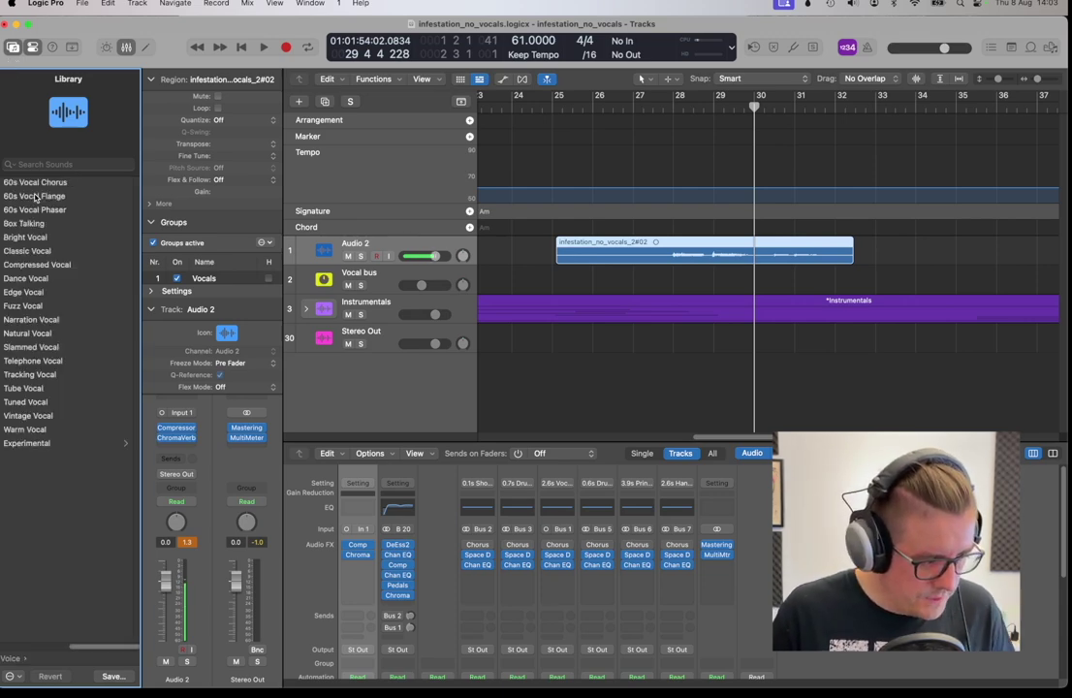
left_click(35, 292)
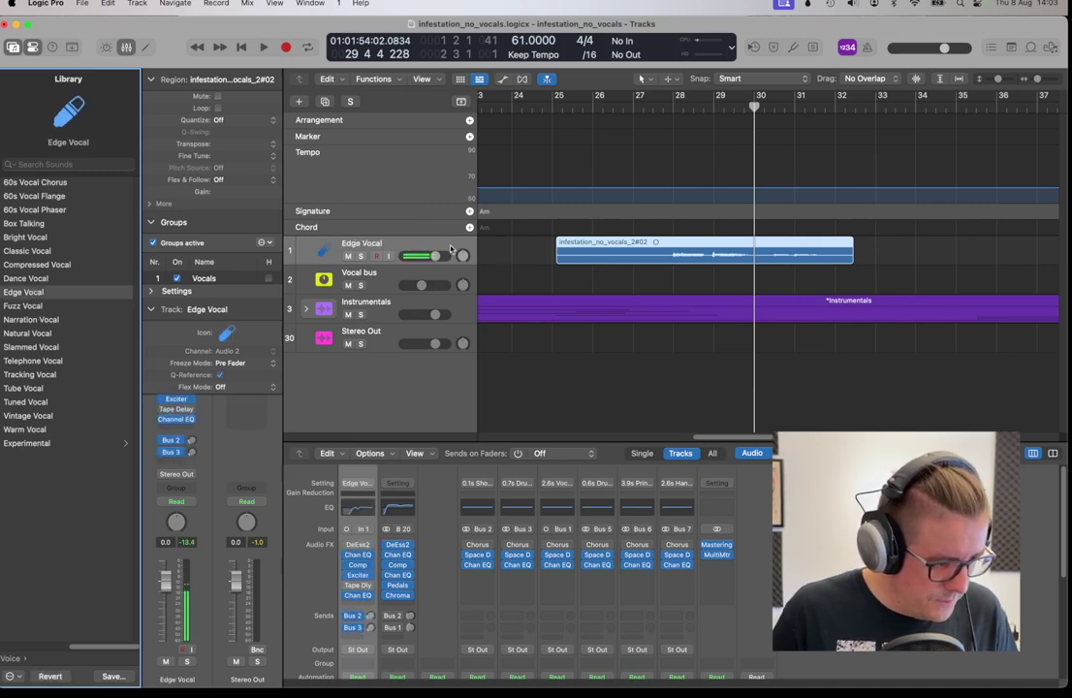
Solo the Edge Vocal track and replay the take from just before bar 28
left_click(361, 257)
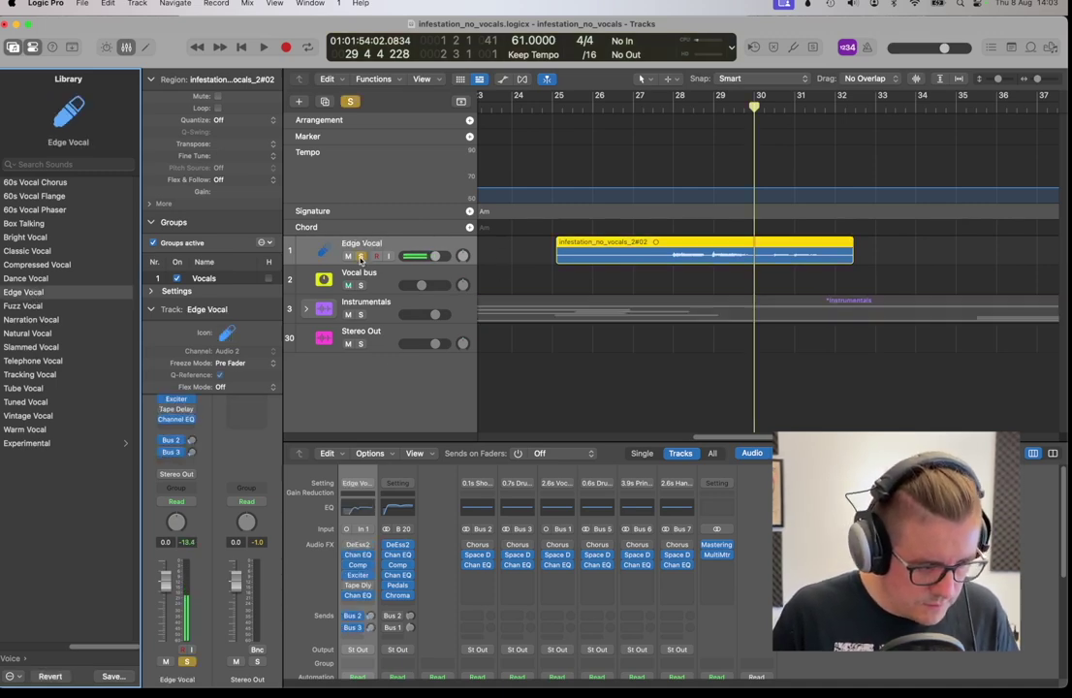
left_click_drag(560, 97, 663, 103)
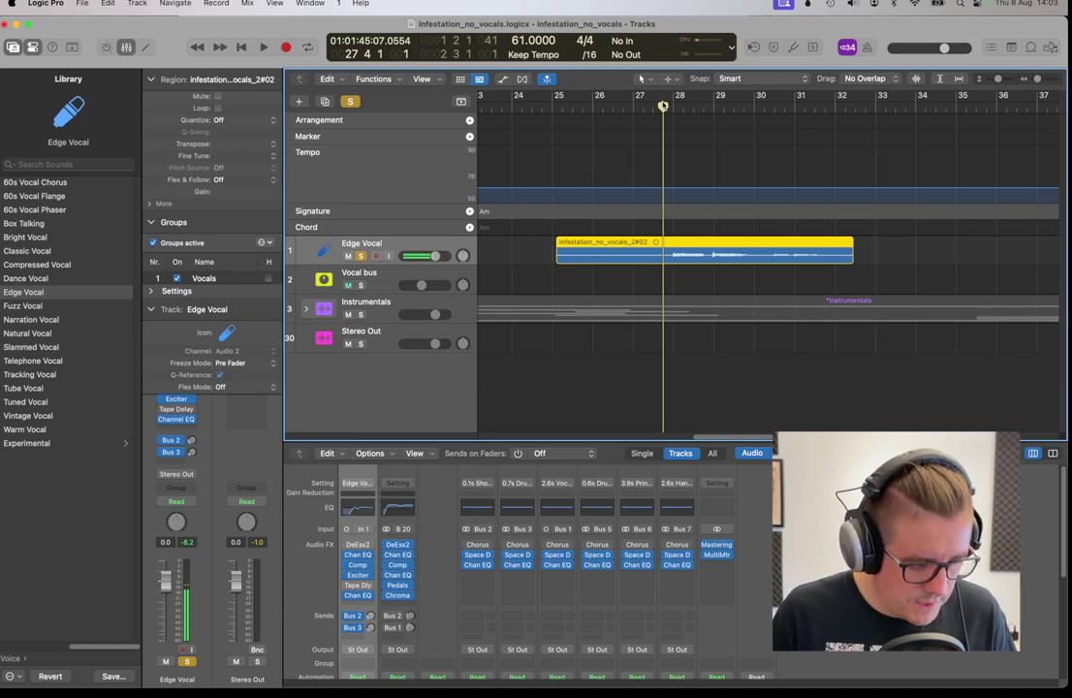
key("space")
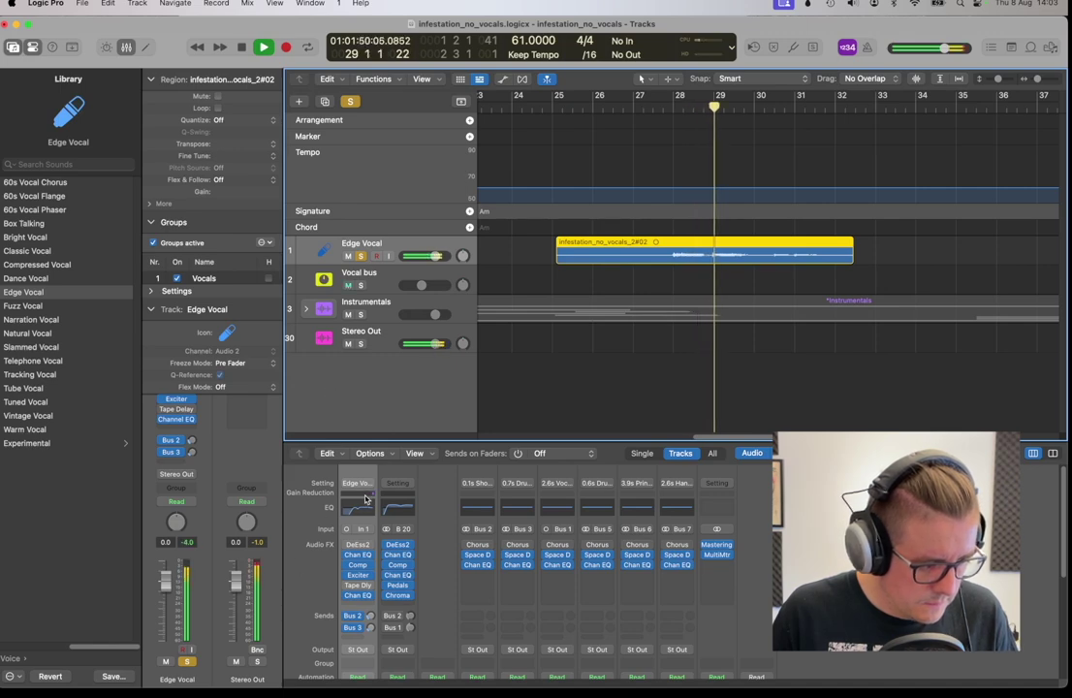
Audition the Fuzz Vocal and Compressed Vocal patches on the soloed take, replaying it from around bar 28 with each
left_click(44, 306)
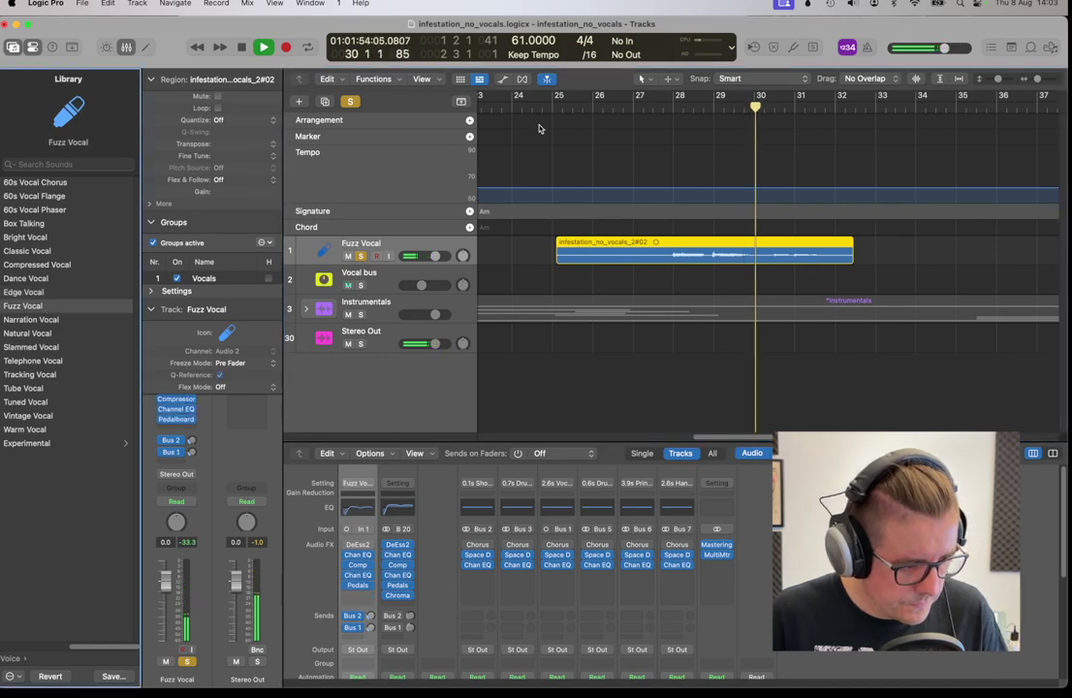
left_click(654, 108)
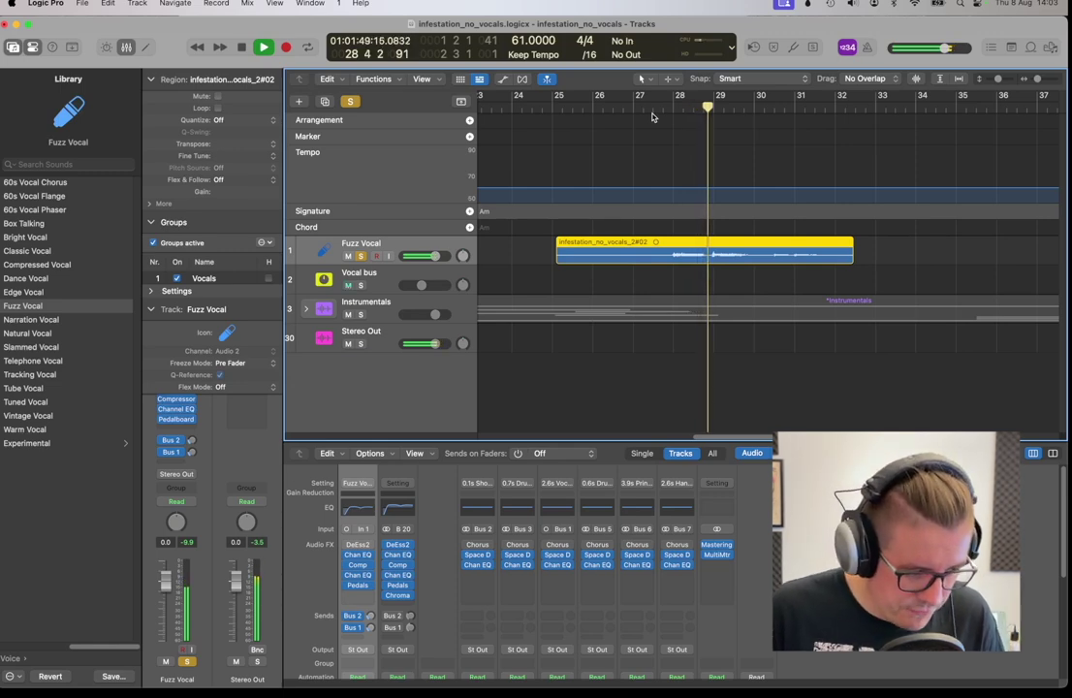
left_click(46, 265)
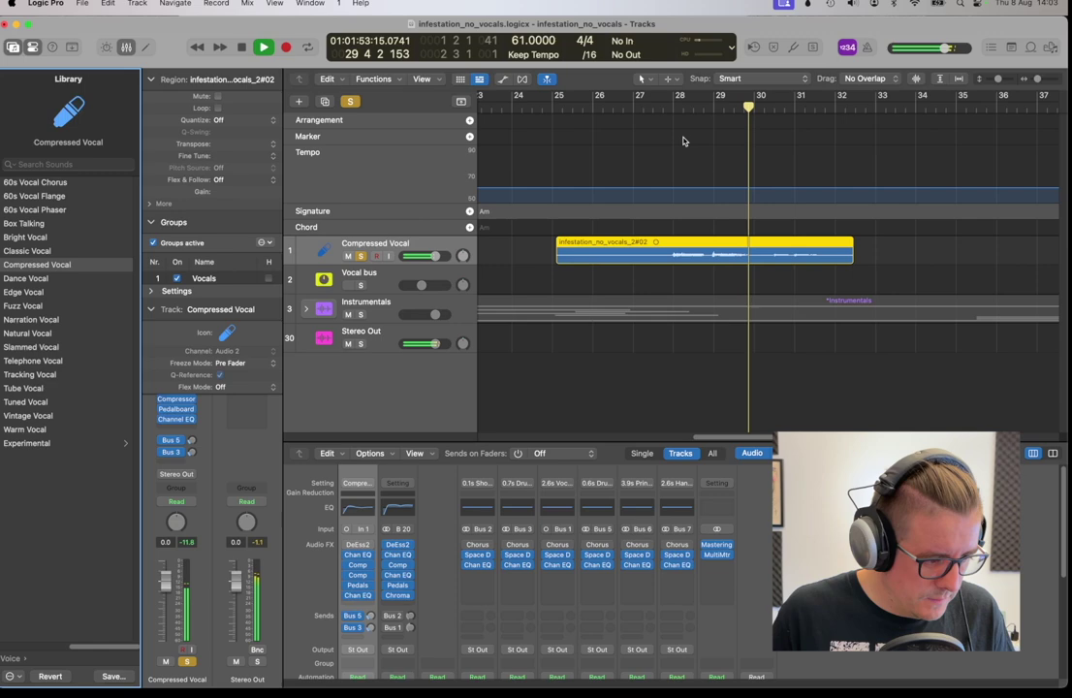
left_click(673, 108)
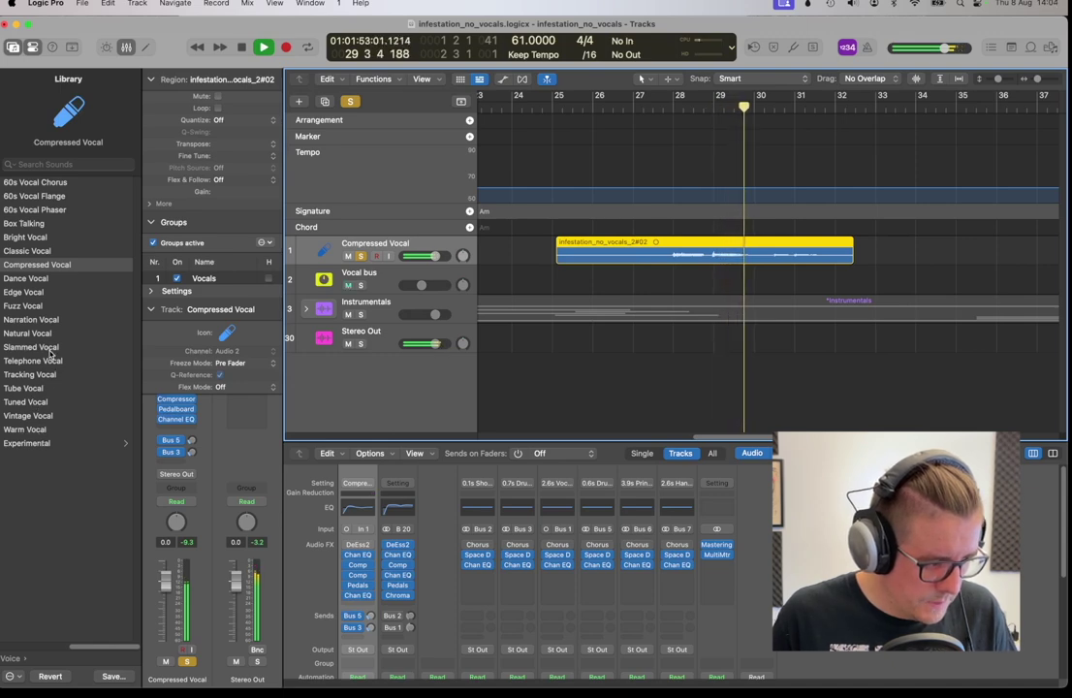
Audition the Slammed Vocal patch on the soloed take, try switching to Narration Vocal and stop playback
left_click(22, 347)
left_click(667, 109)
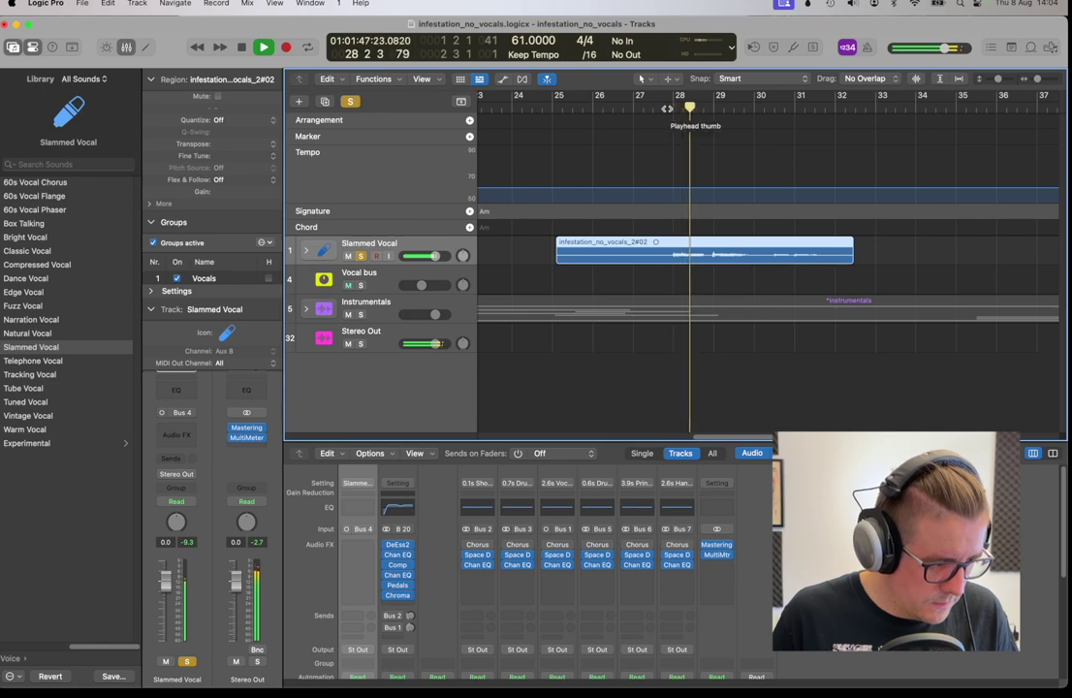
left_click(85, 319)
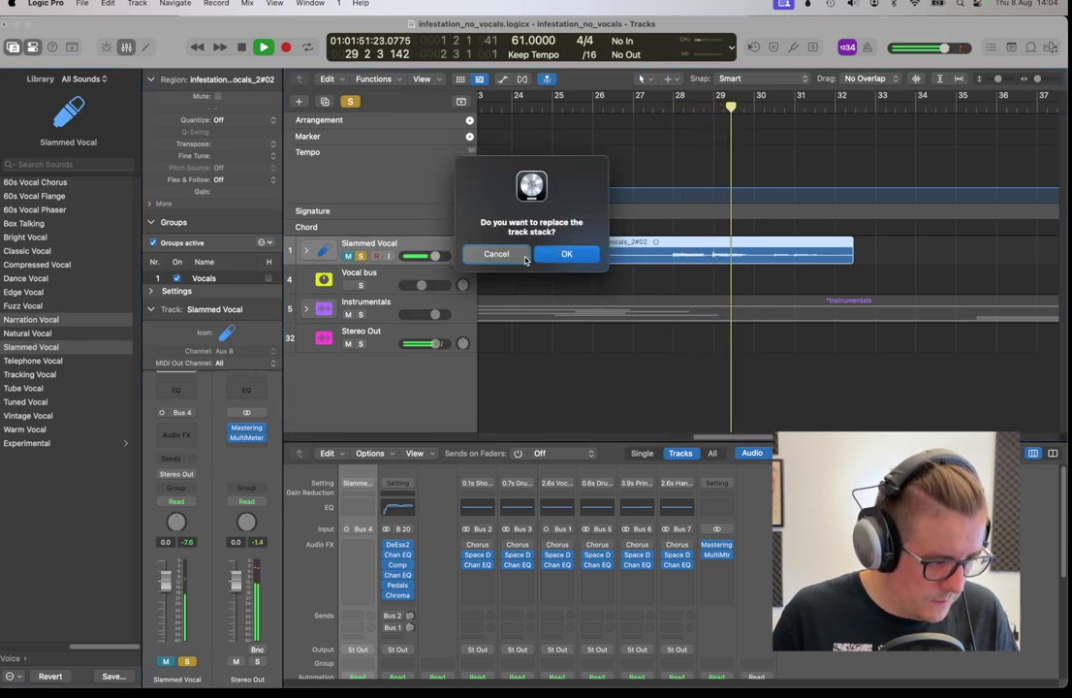
left_click(517, 256)
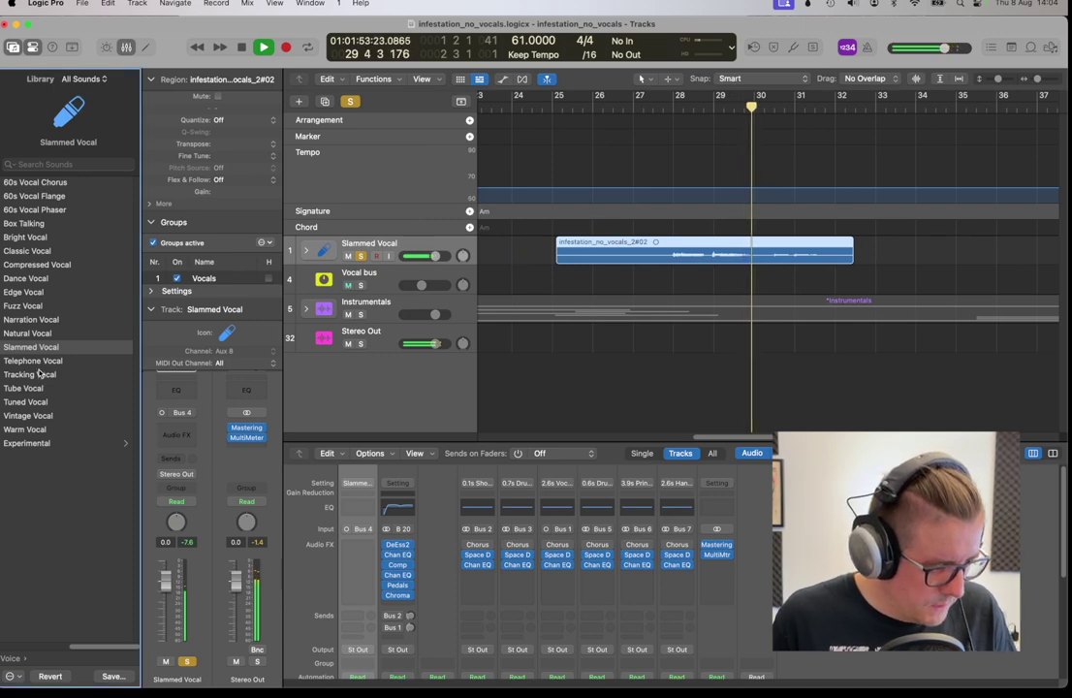
key("space")
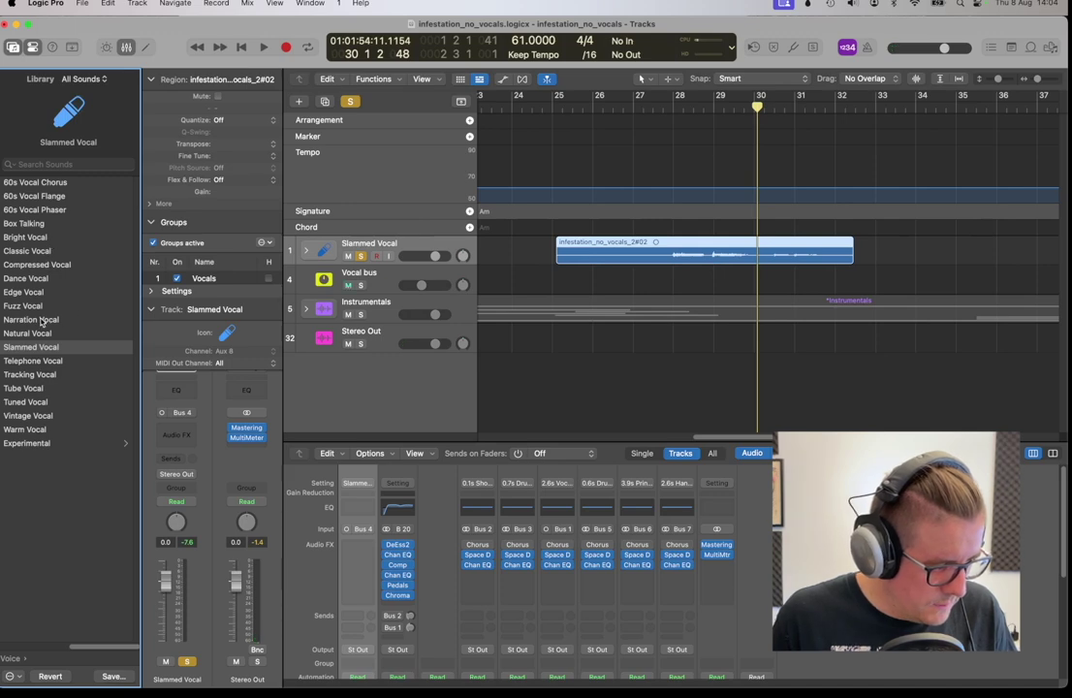
Replace the Slammed Vocal track stack with the Fuzz Vocal patch and replay the soloed take with its Pedalboard bypassed
left_click(32, 305)
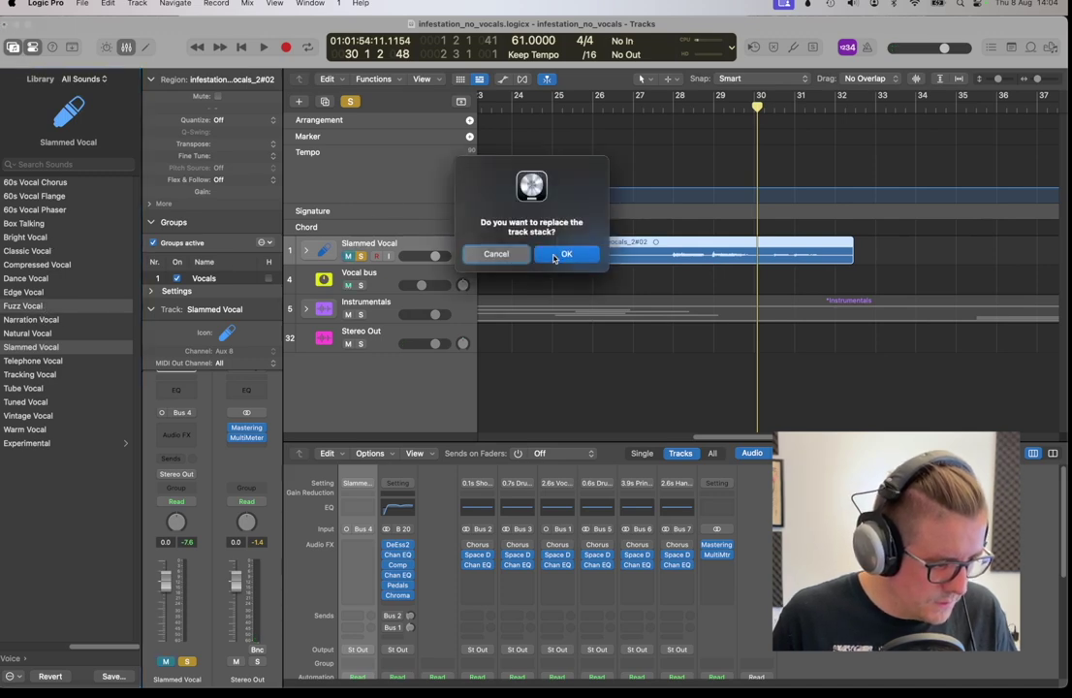
left_click(565, 254)
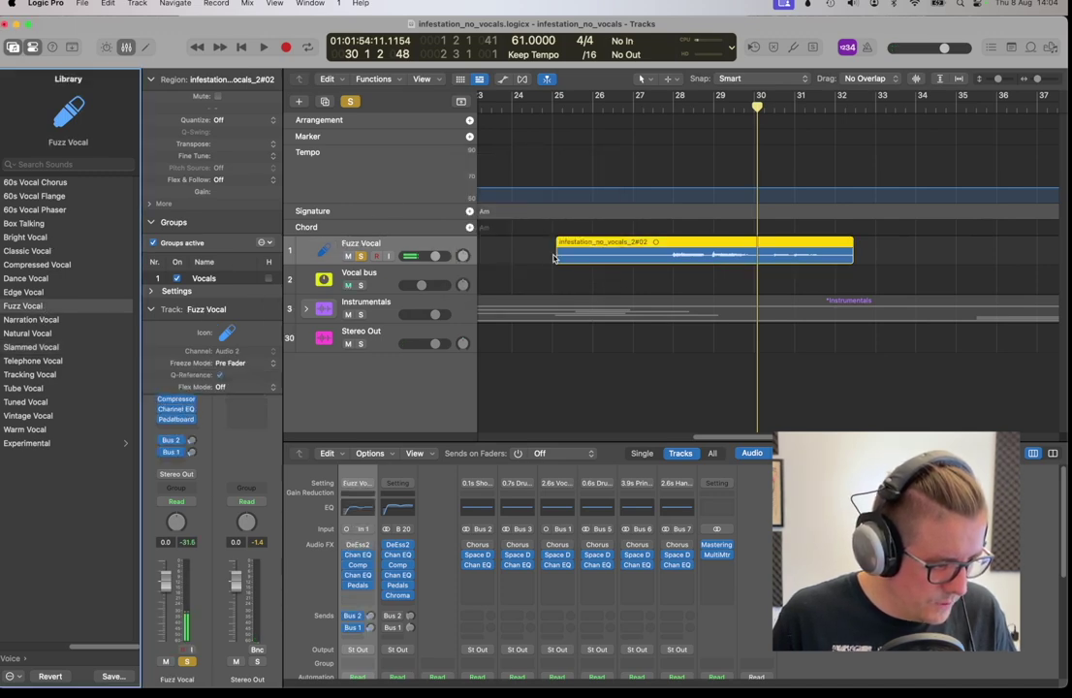
double_click(677, 112)
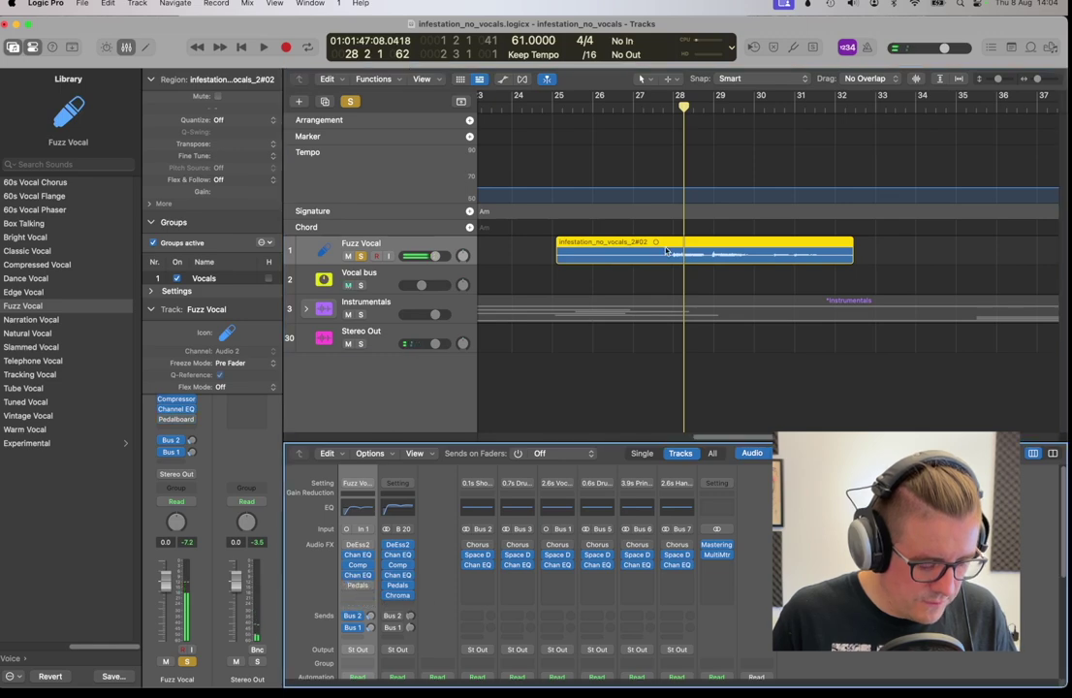
key("space")
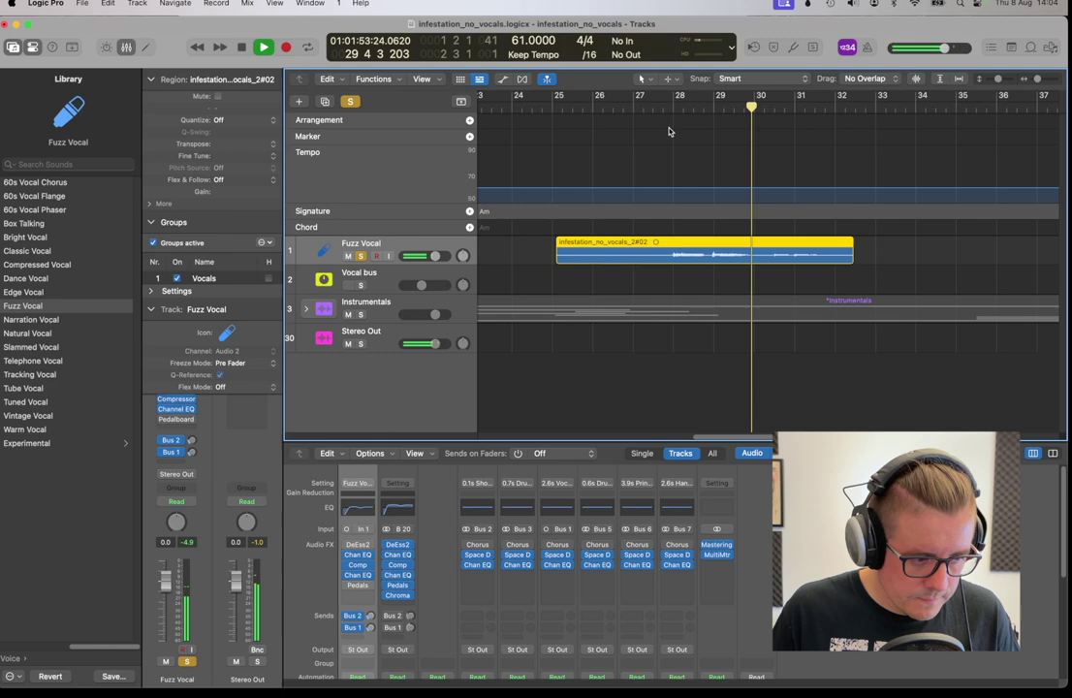
key("space")
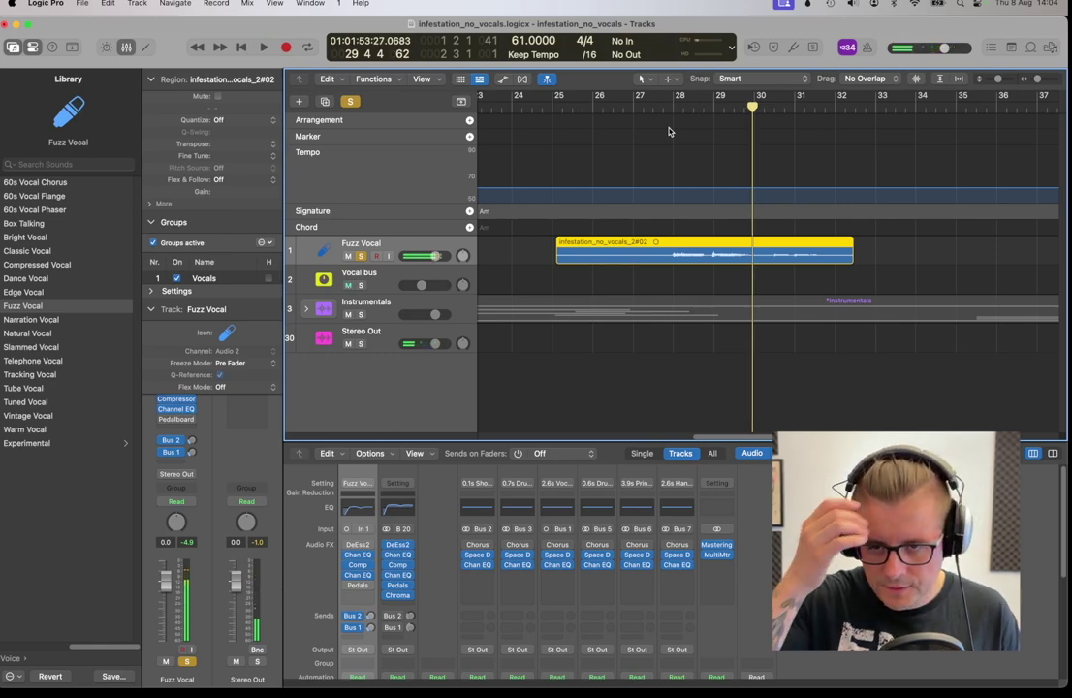
Unsolo the Fuzz Vocal track and replay the take together with the instrumentals from bar 28
left_click(362, 256)
left_click(654, 104)
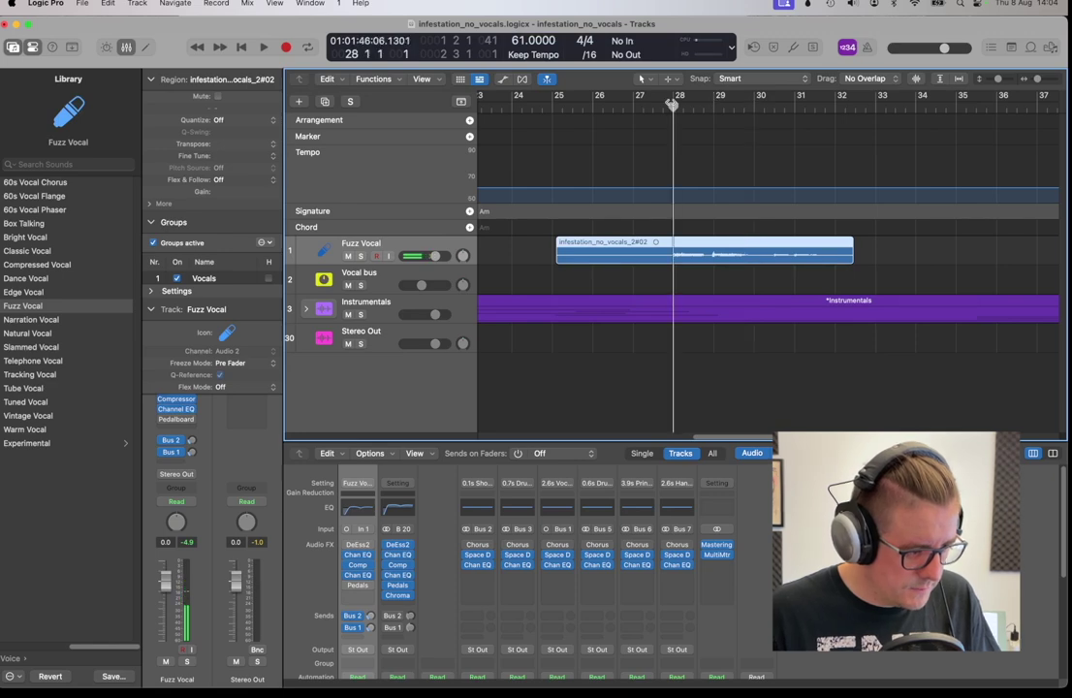
key("space")
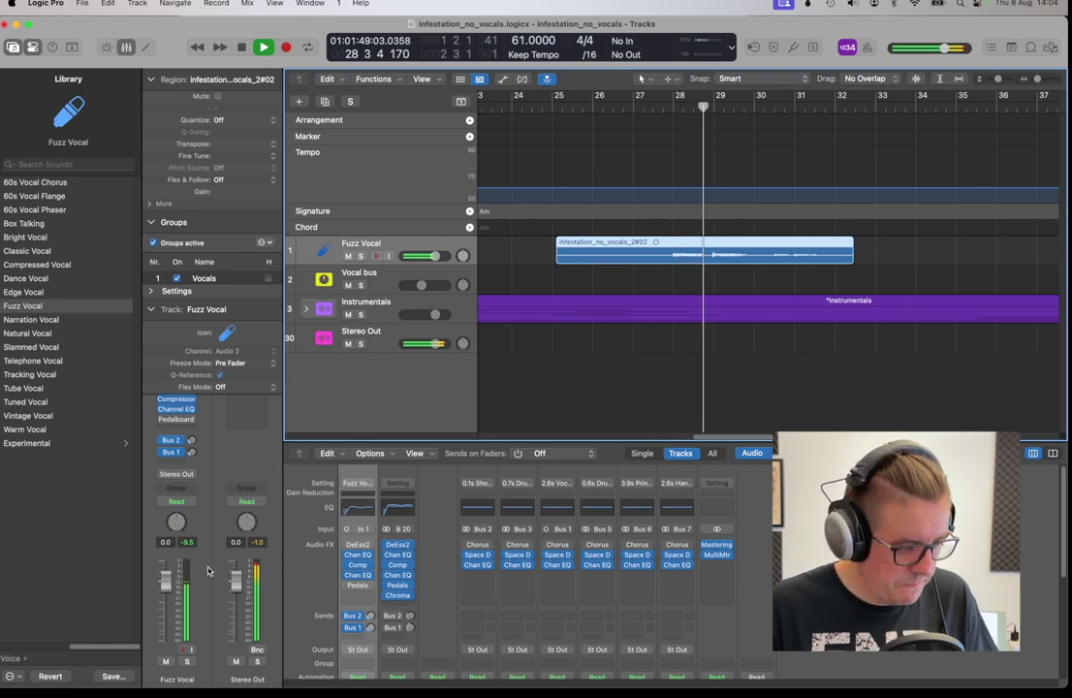
Raise the Fuzz Vocal track's volume to 3.4 dB and replay the mix from around bar 28
mouse_move(368, 546)
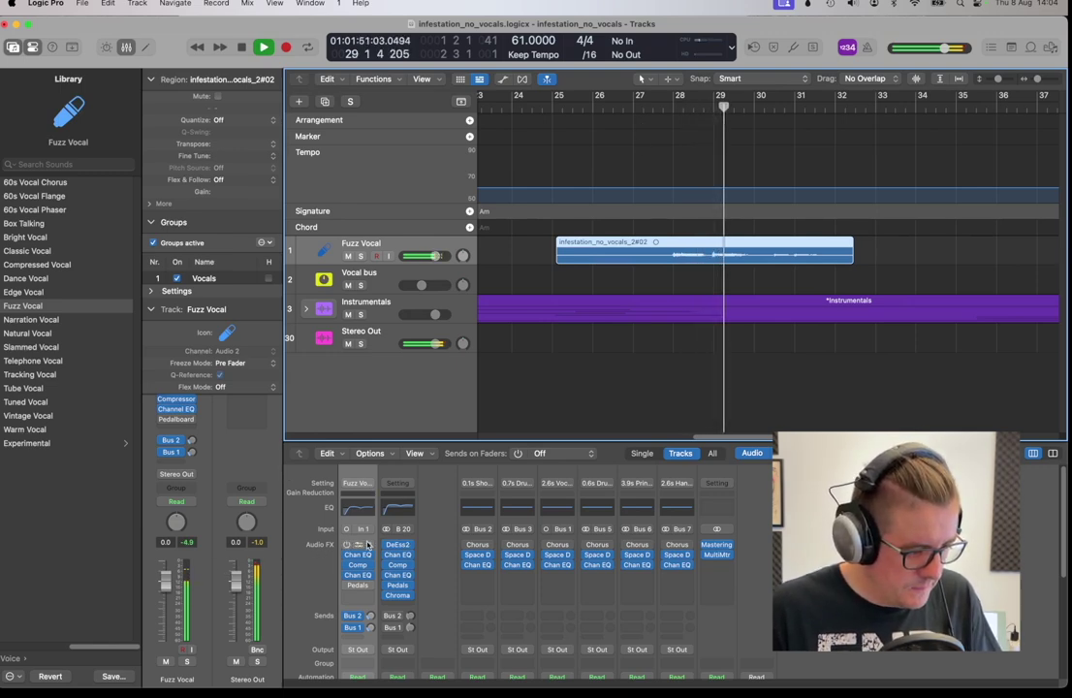
scroll(363, 557, "down", 5)
left_click_drag(359, 568, 355, 552)
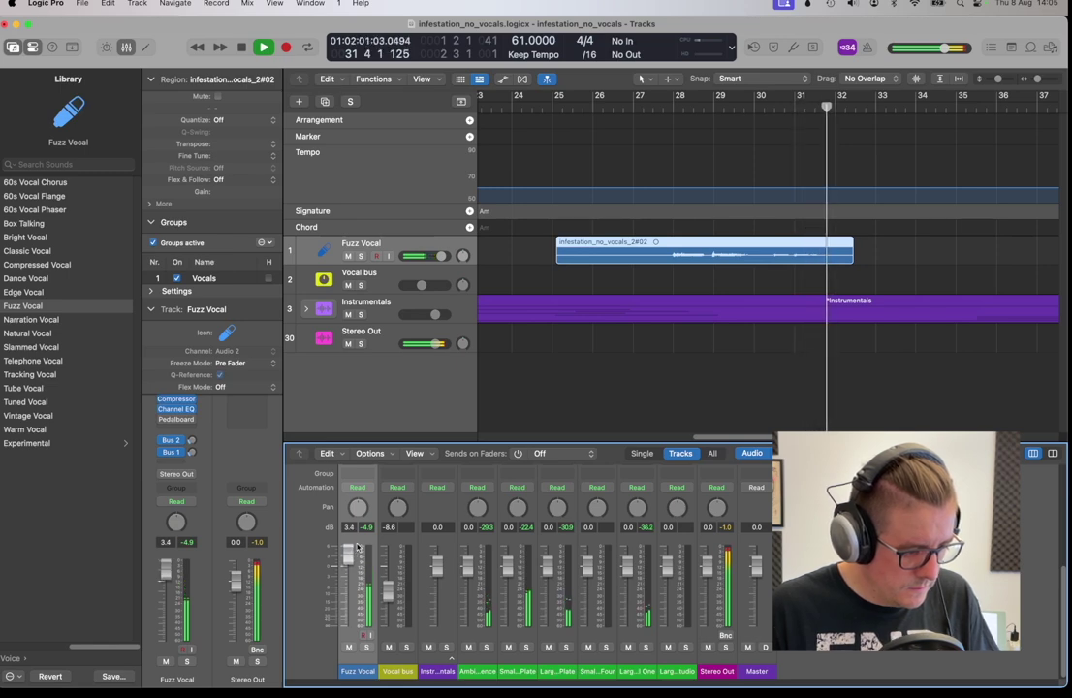
key("space")
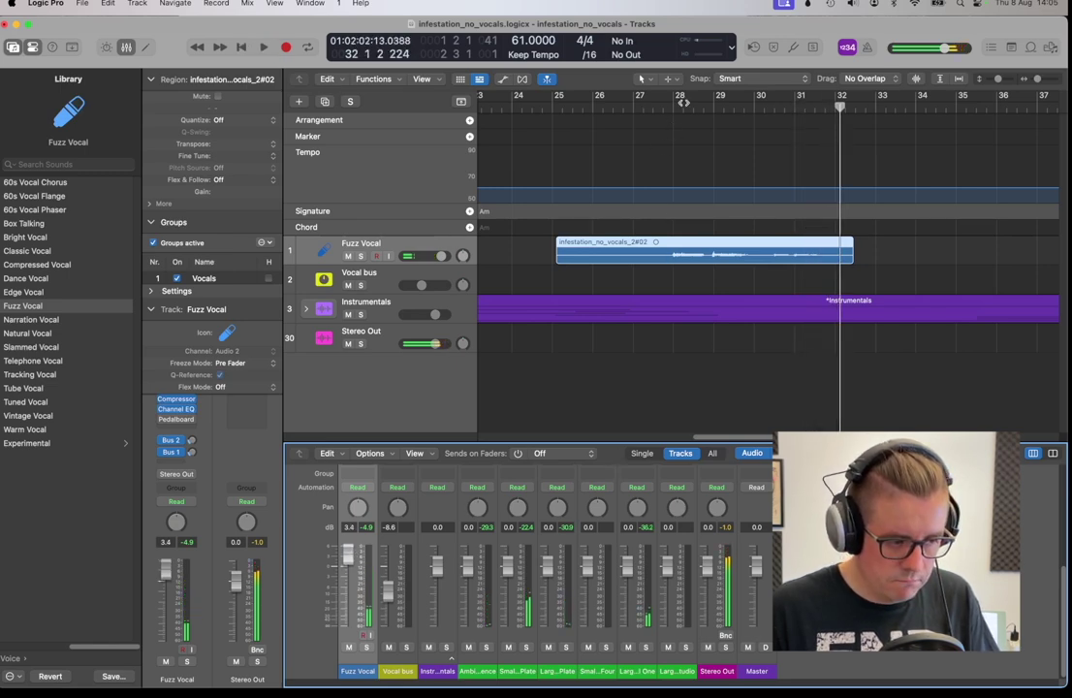
left_click(663, 107)
key("space")
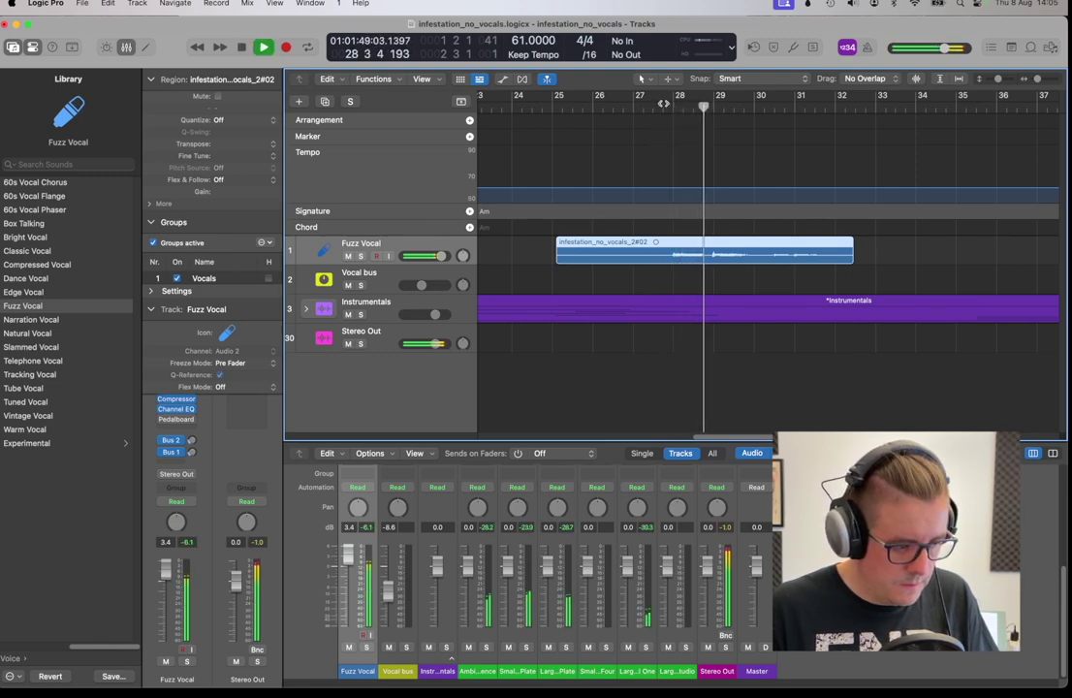
key("space")
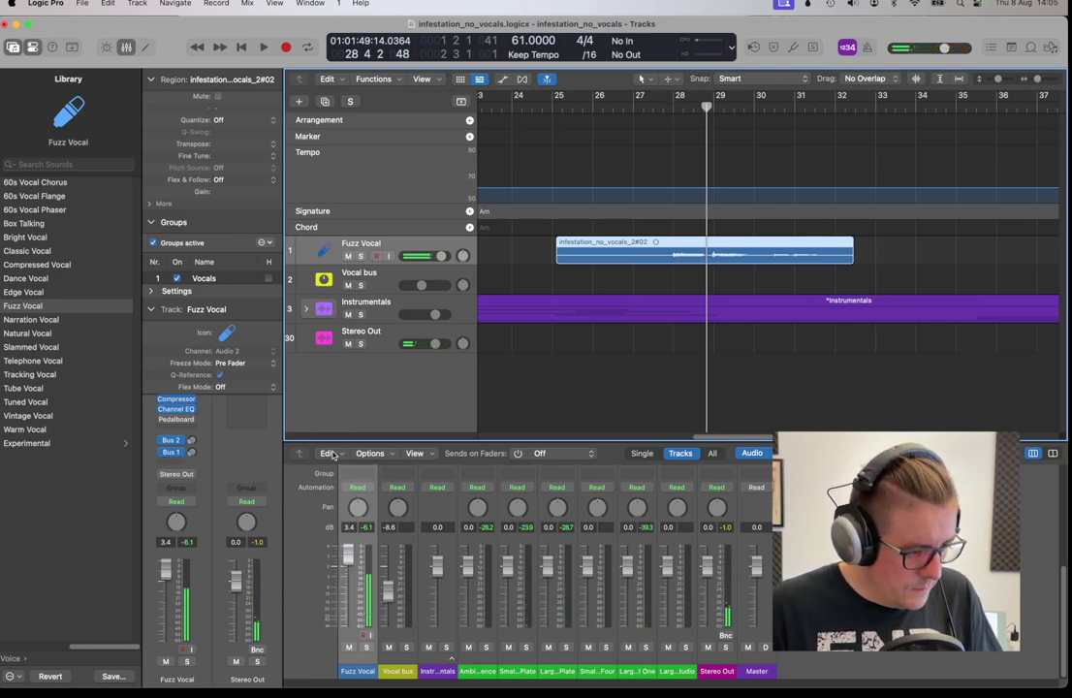
Bypass the Fuzz Vocal channel's effects and sends and route its output to Bus 20, the Vocal bus
left_click(376, 280)
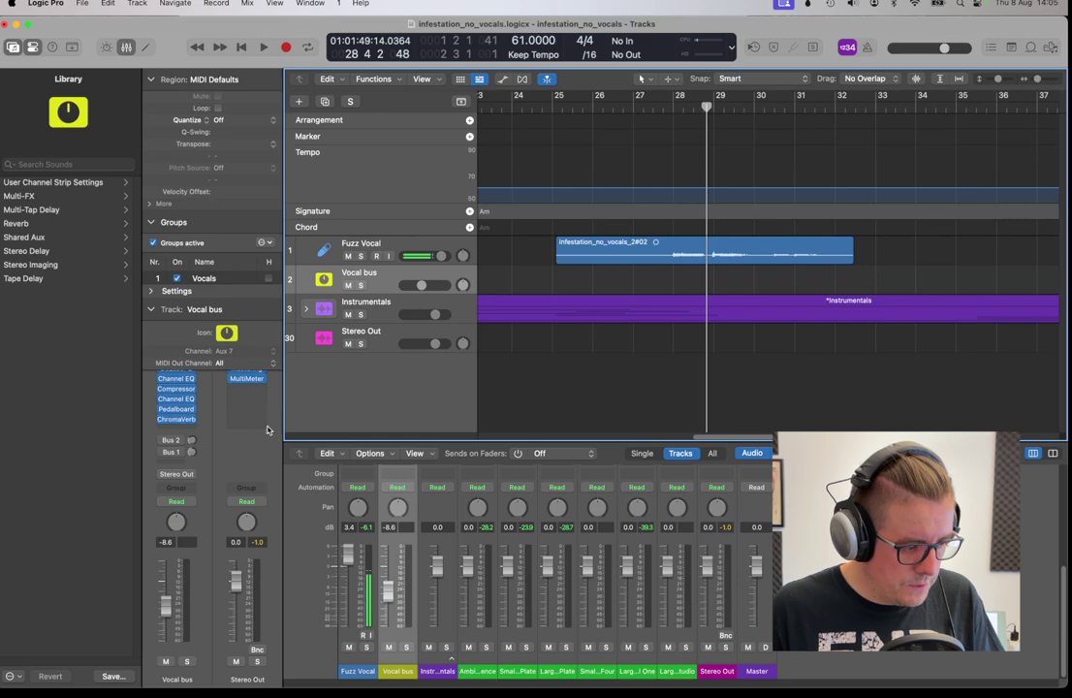
scroll(390, 527, "up", 6)
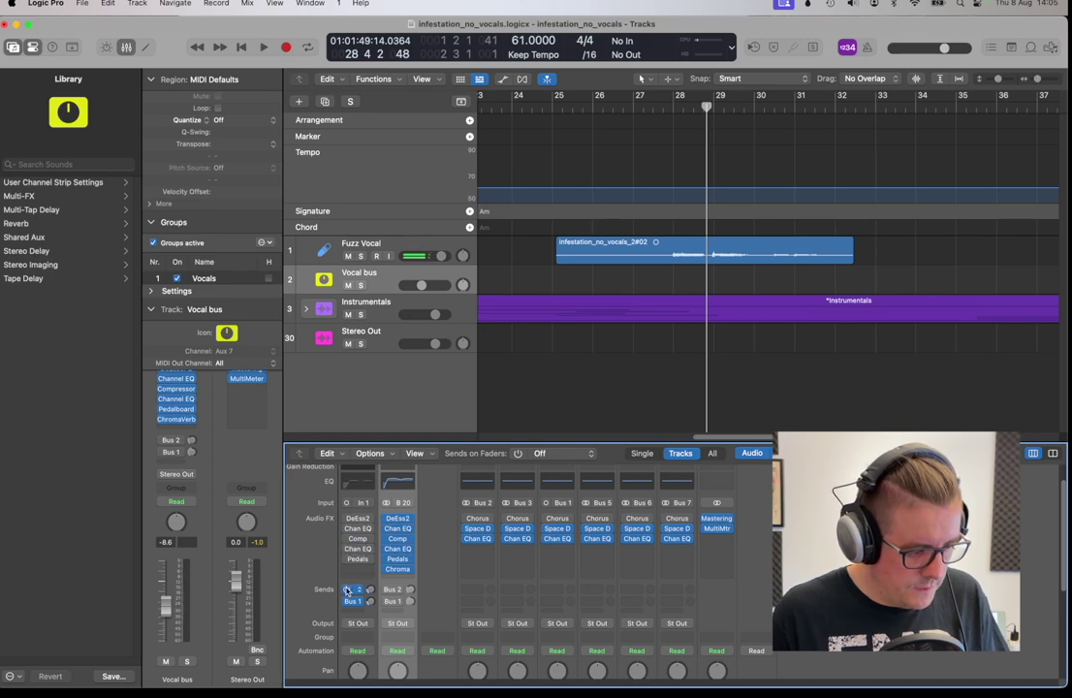
scroll(353, 525, "up", 2)
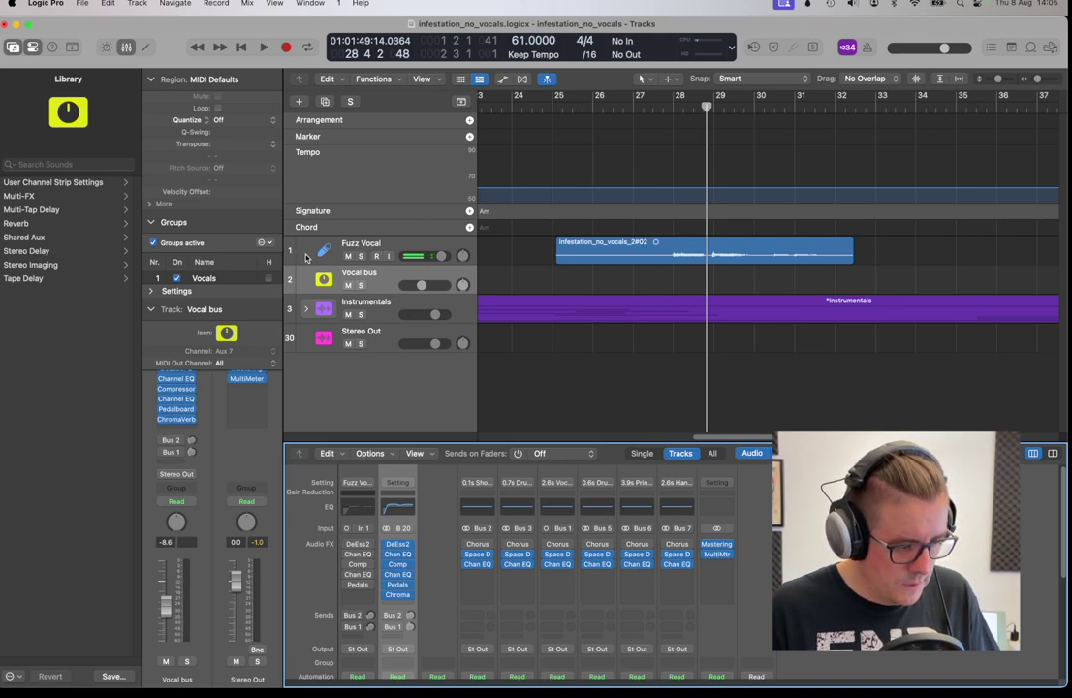
scroll(372, 595, "down", 4)
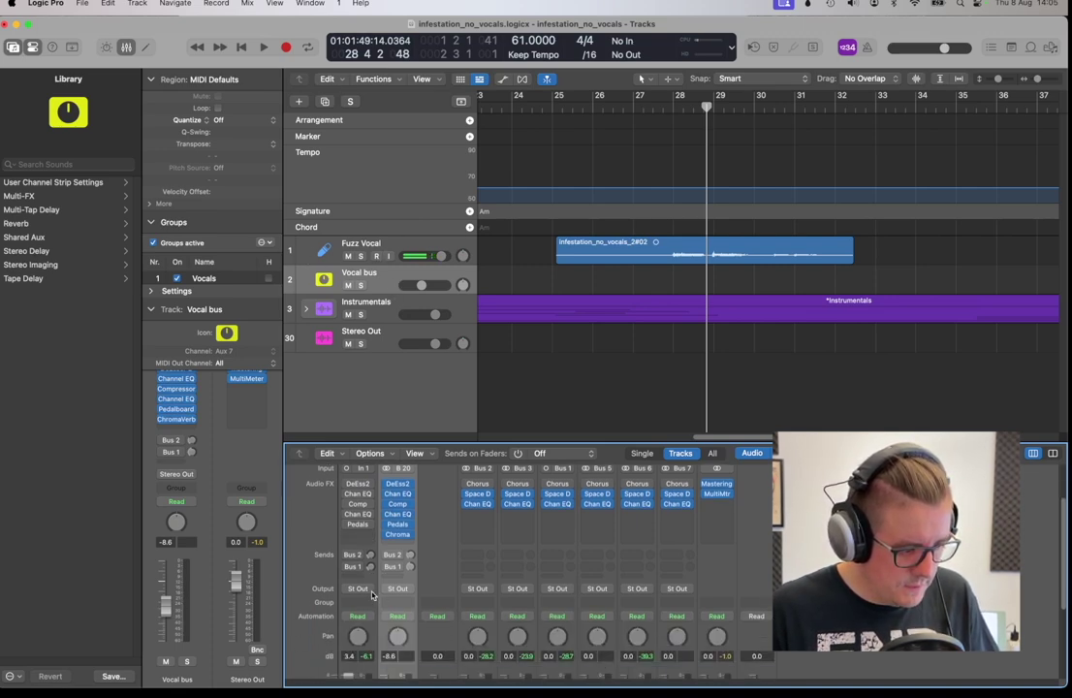
left_click(368, 592)
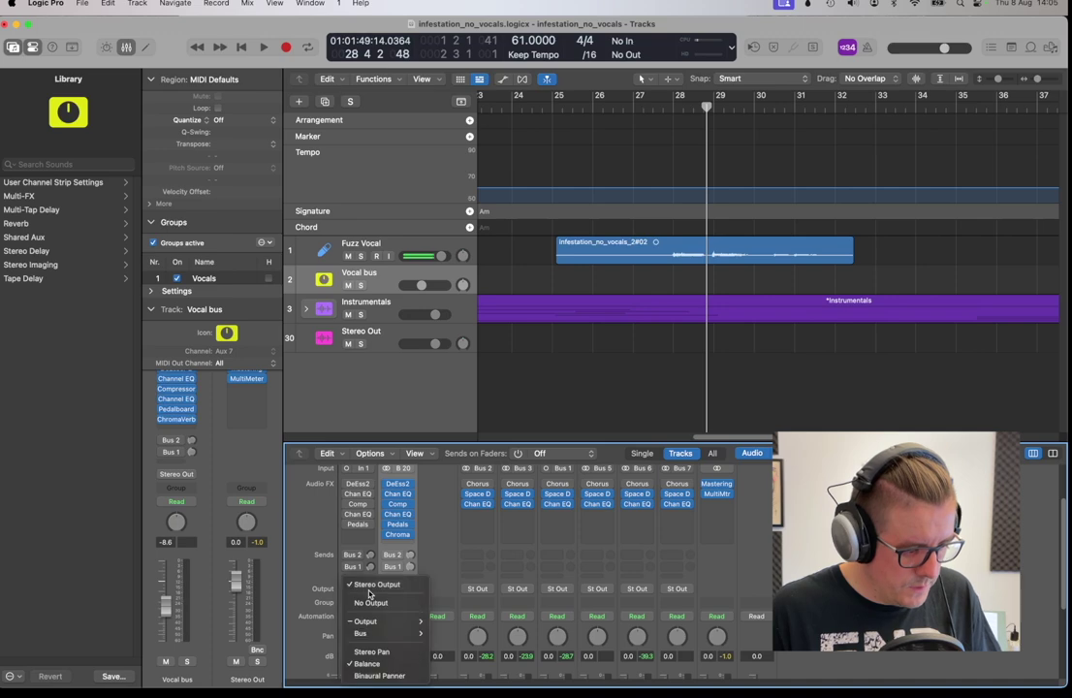
mouse_move(383, 633)
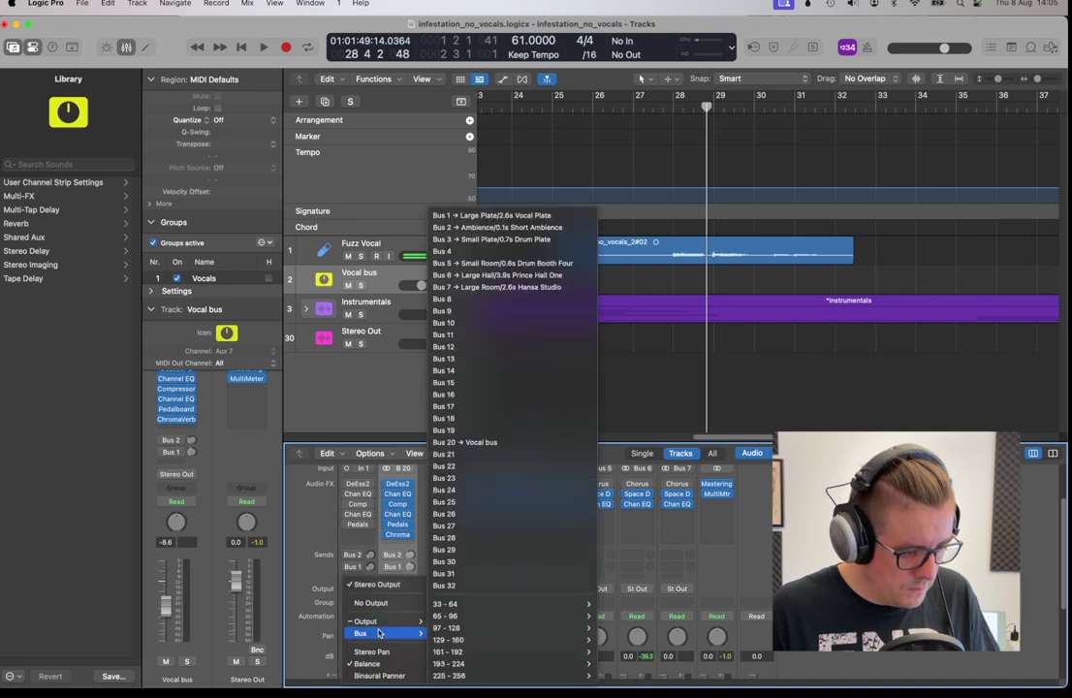
left_click(546, 443)
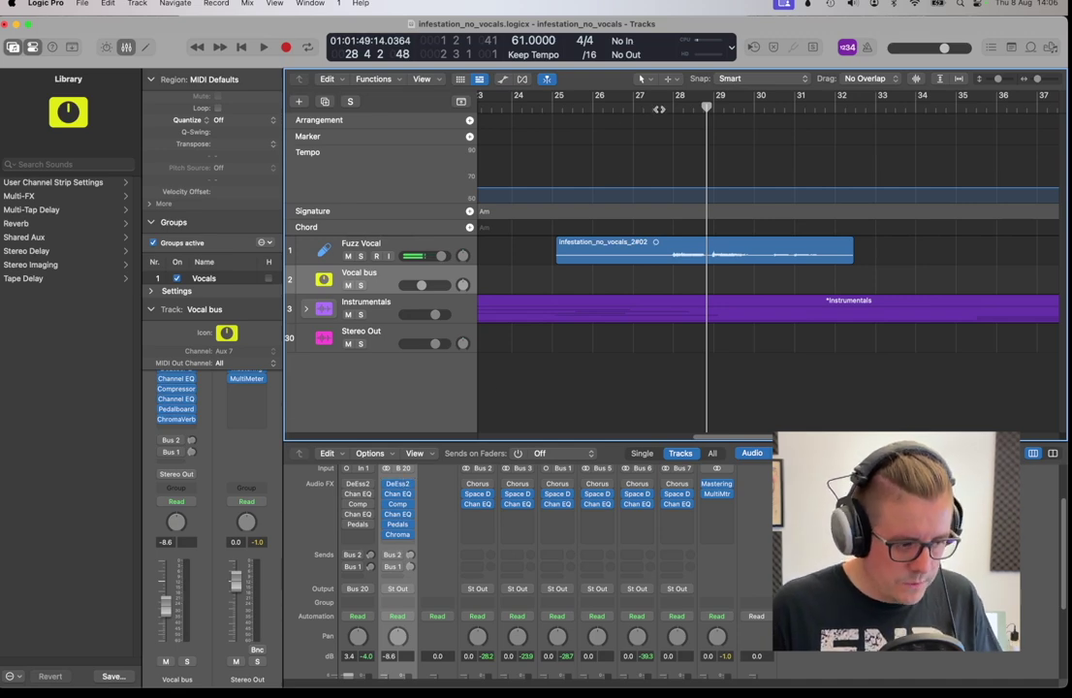
key("comma")
key("comma")
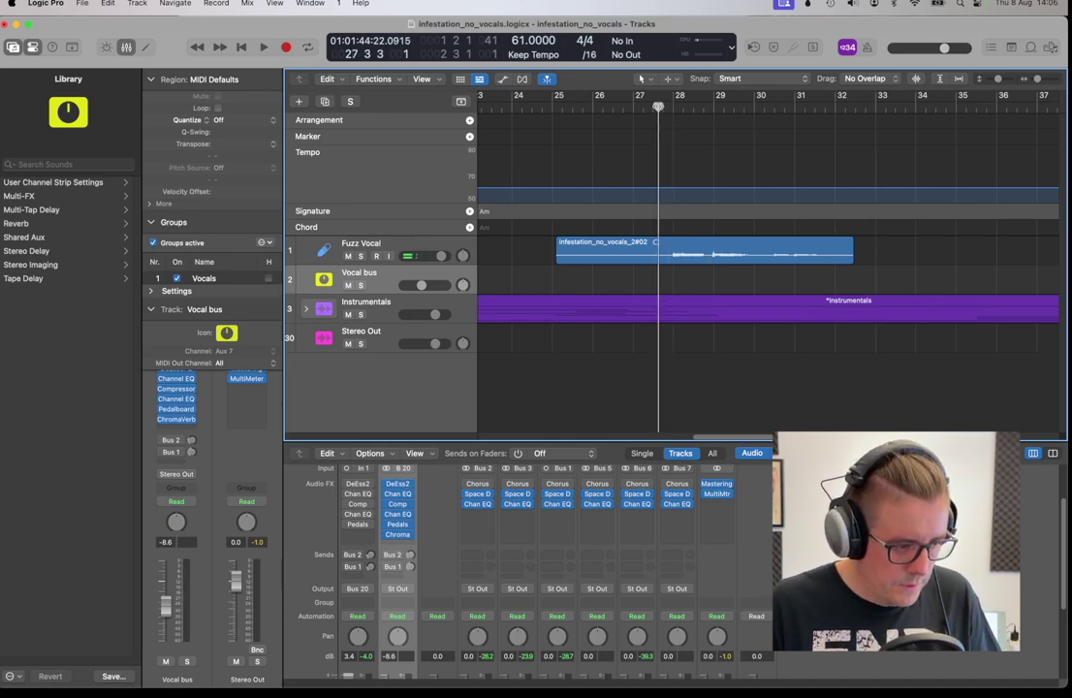
Add a new audio track below Fuzz Vocal and switch its input from stereo to mono Input 1
right_click(453, 247)
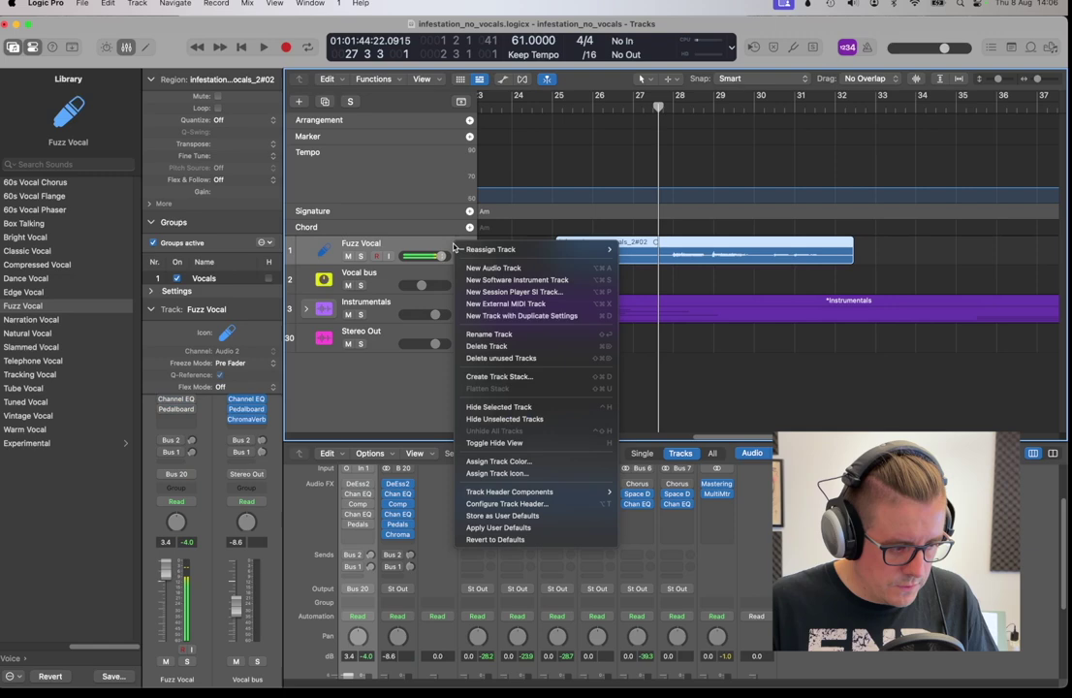
left_click(477, 272)
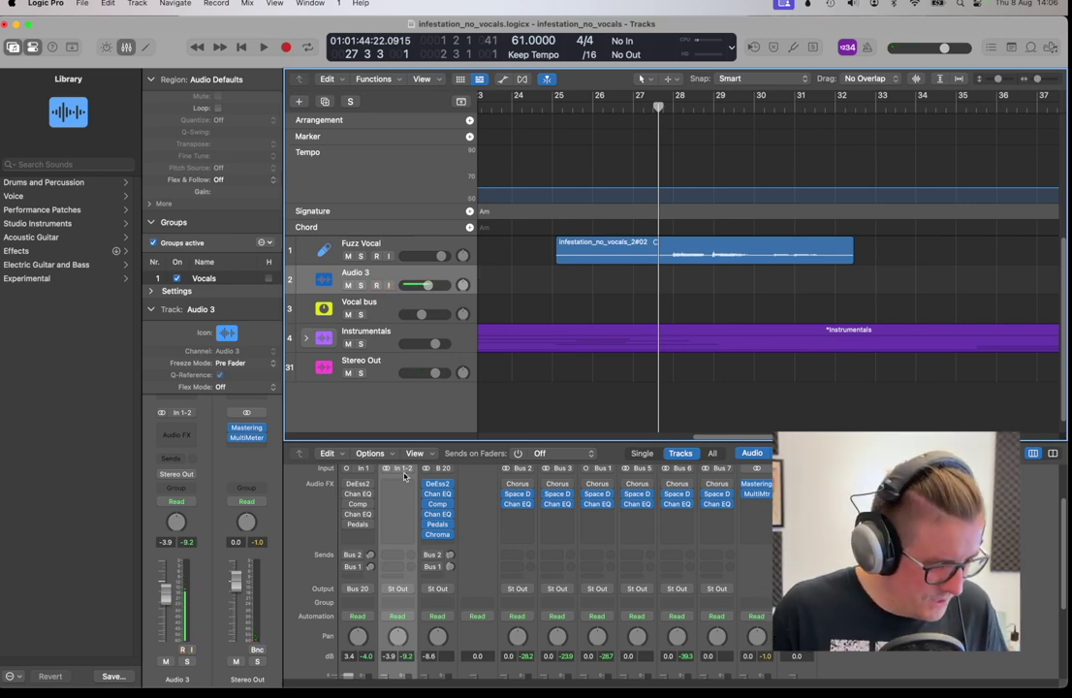
scroll(405, 504, "up", 2)
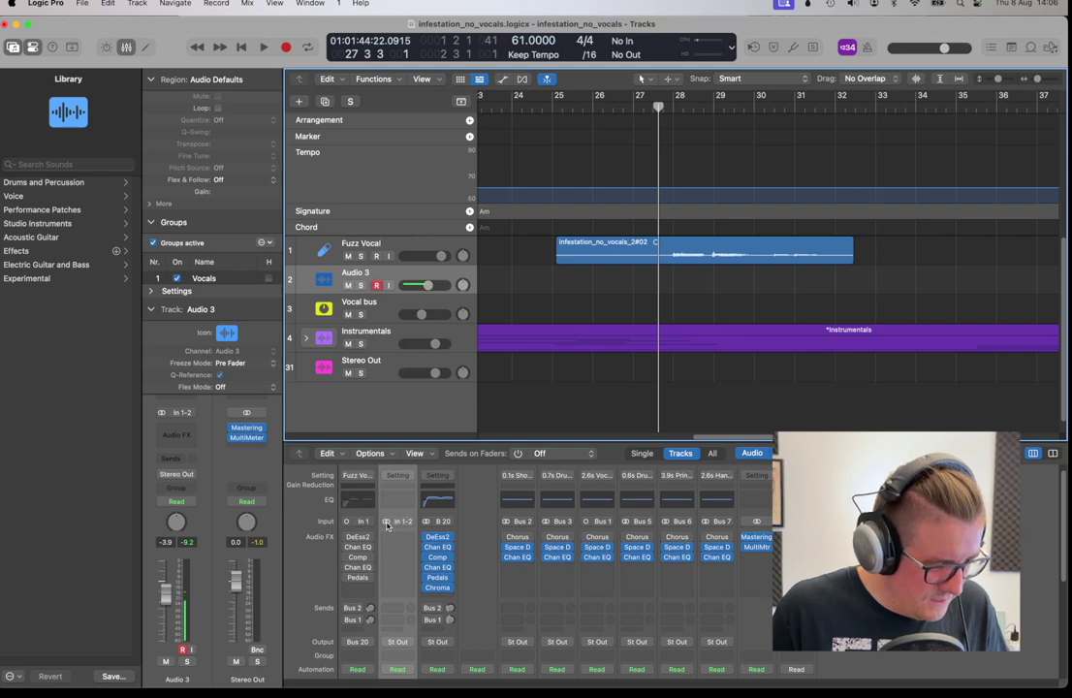
left_click(386, 521)
scroll(406, 536, "down", 3)
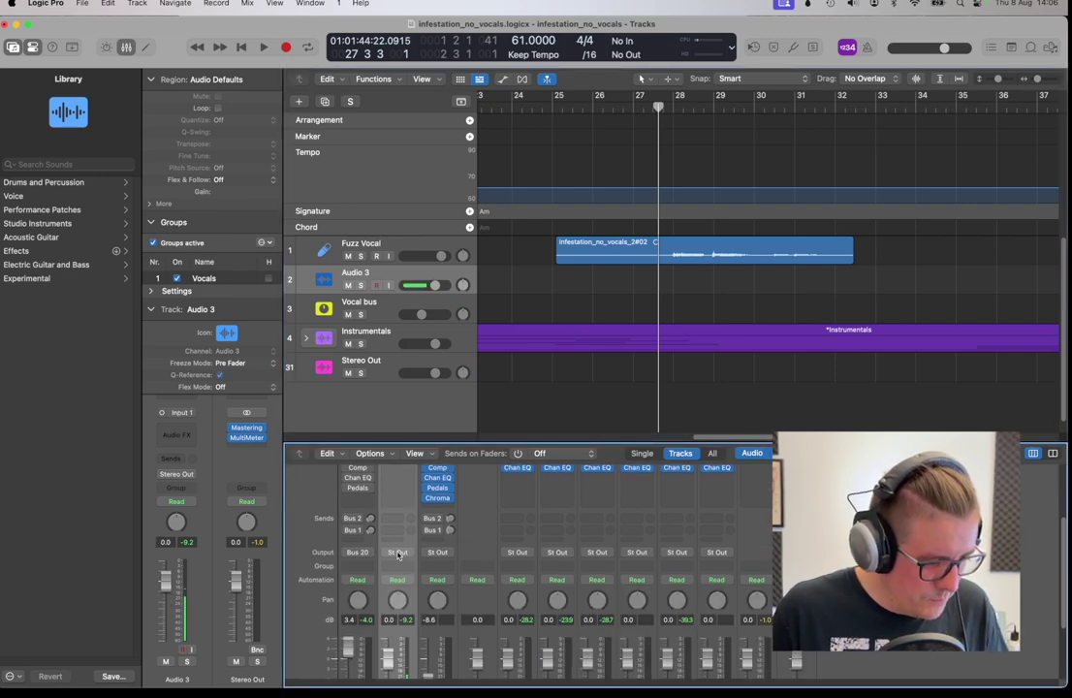
Route the Audio 3 channel's output to Bus 20, the Vocal bus
left_click(398, 552)
mouse_move(463, 593)
mouse_move(401, 601)
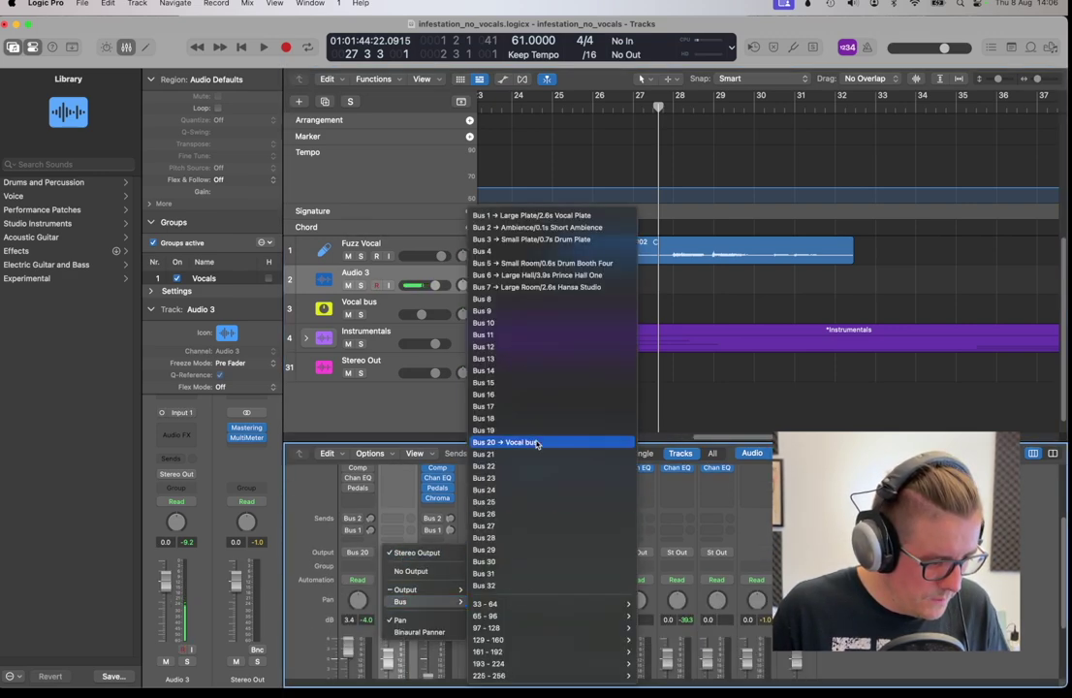
left_click(504, 440)
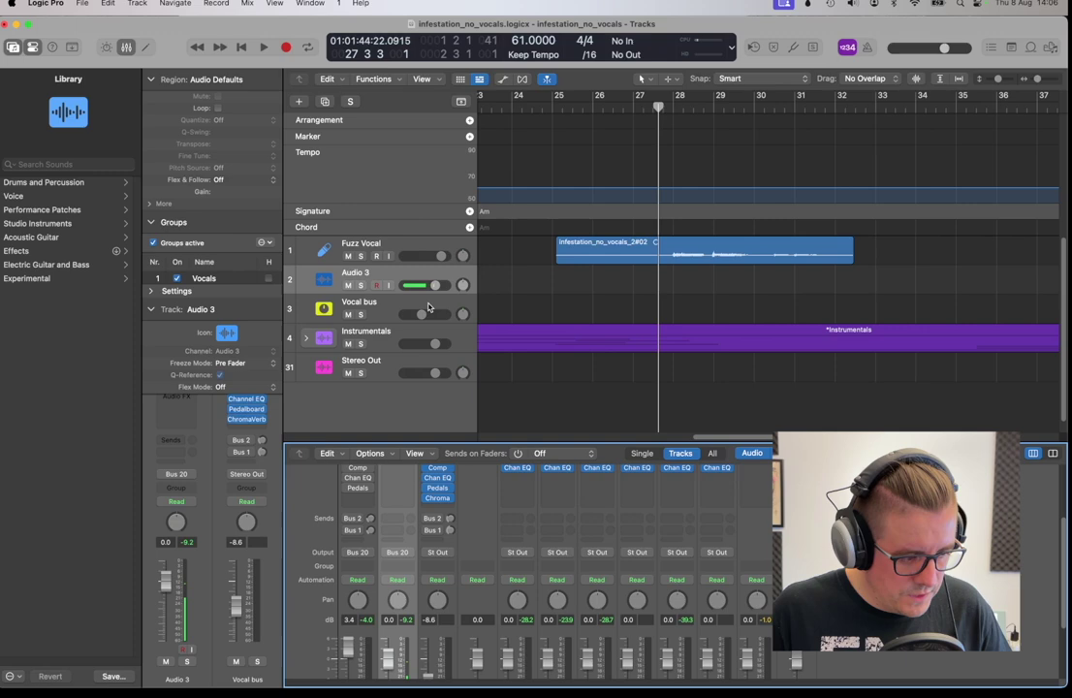
Select the Vocal bus track and play the mix from just before bar 28 to check the bus processing
left_click(430, 308)
scroll(435, 551, "up", 3)
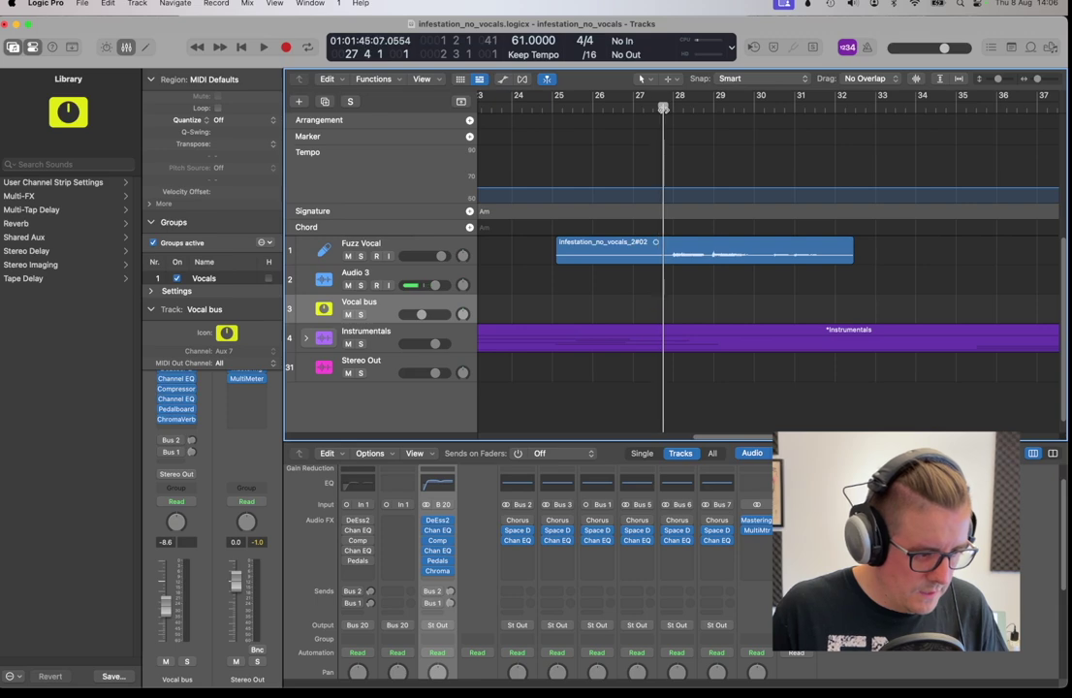
left_click(263, 47)
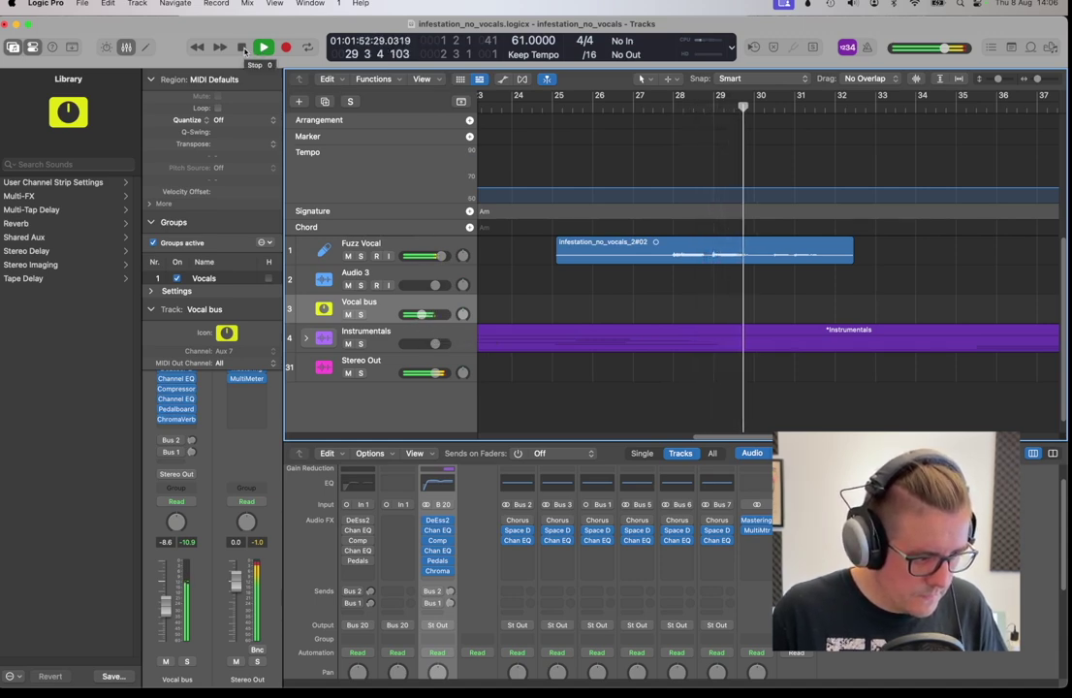
left_click(242, 48)
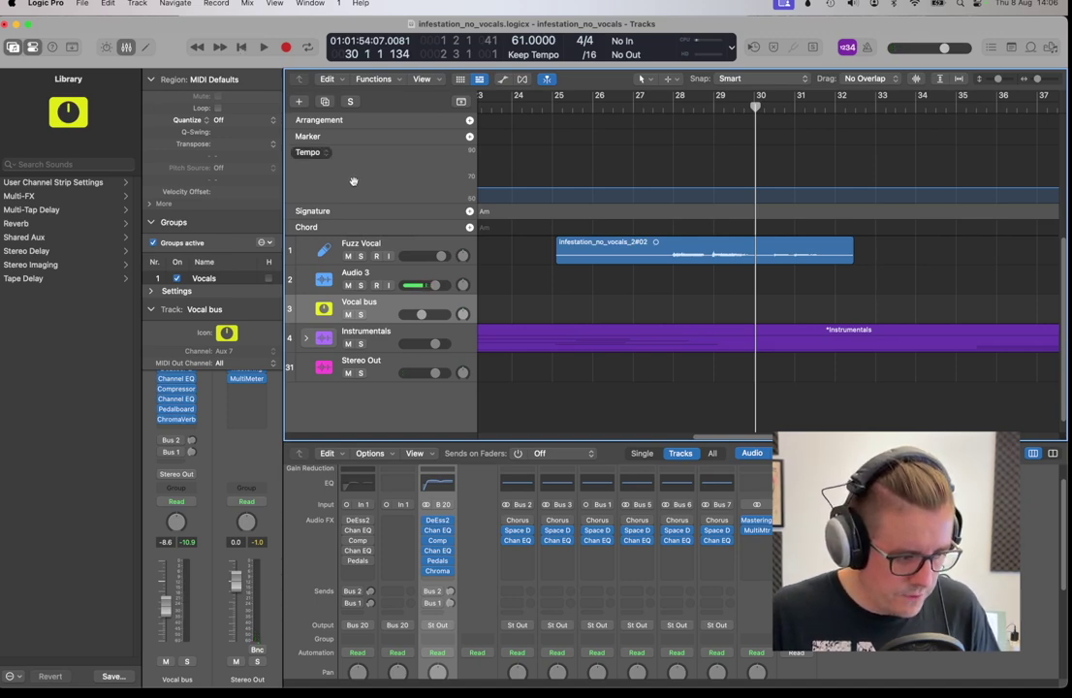
Record a vocal take on the Audio 3 track from just before bar 28 to just before bar 30
left_click(414, 278)
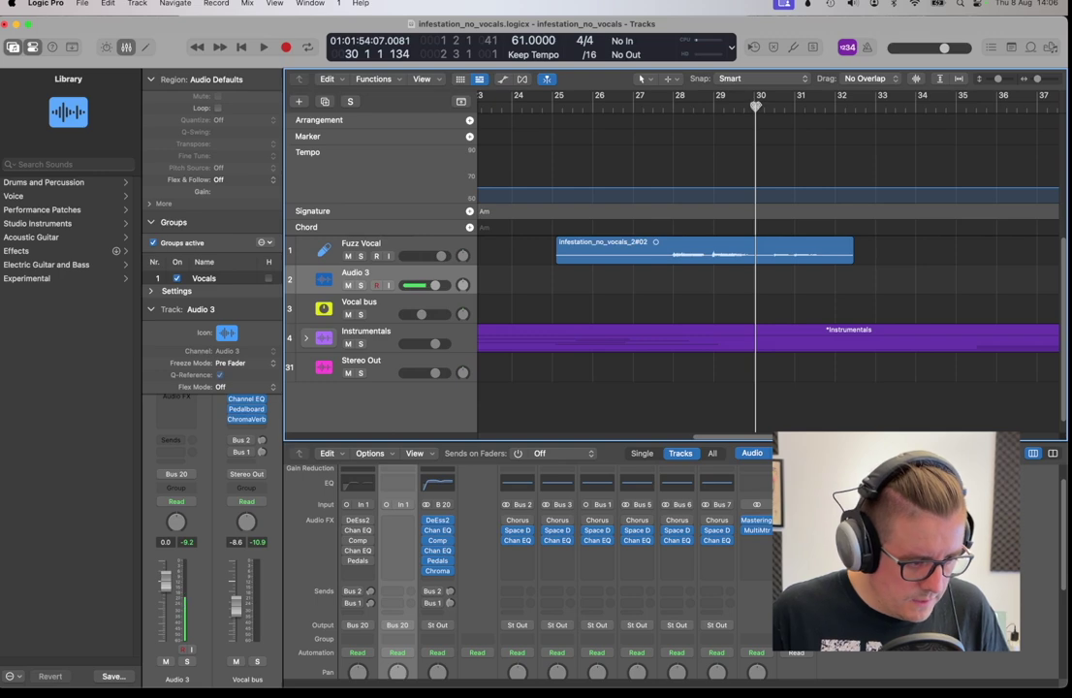
left_click_drag(757, 106, 669, 112)
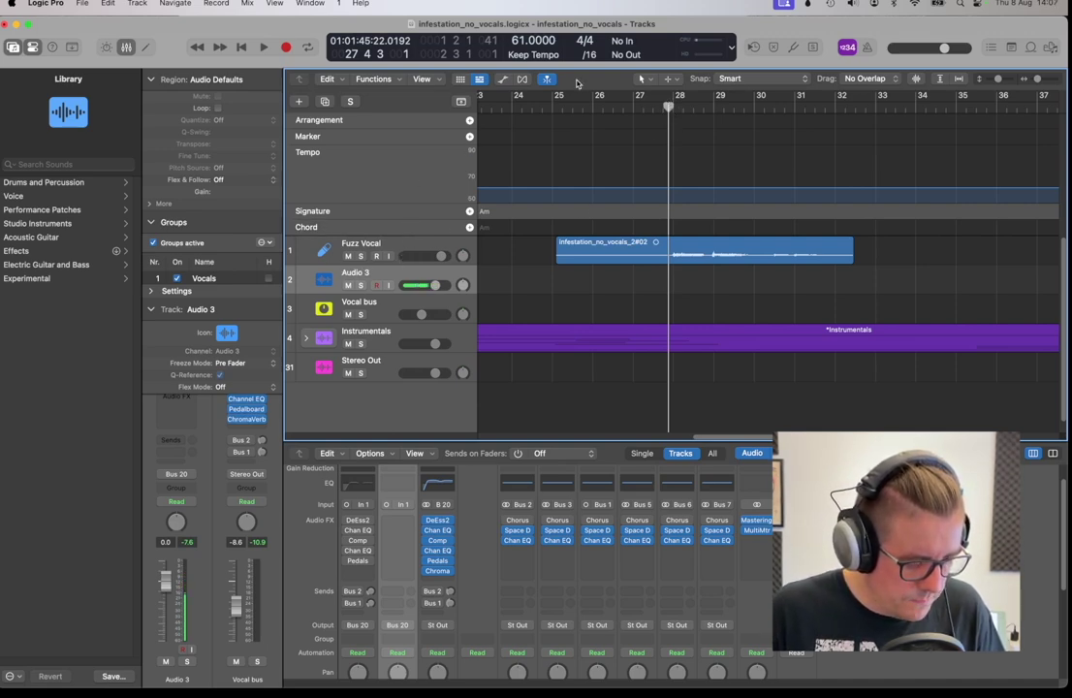
left_click(377, 285)
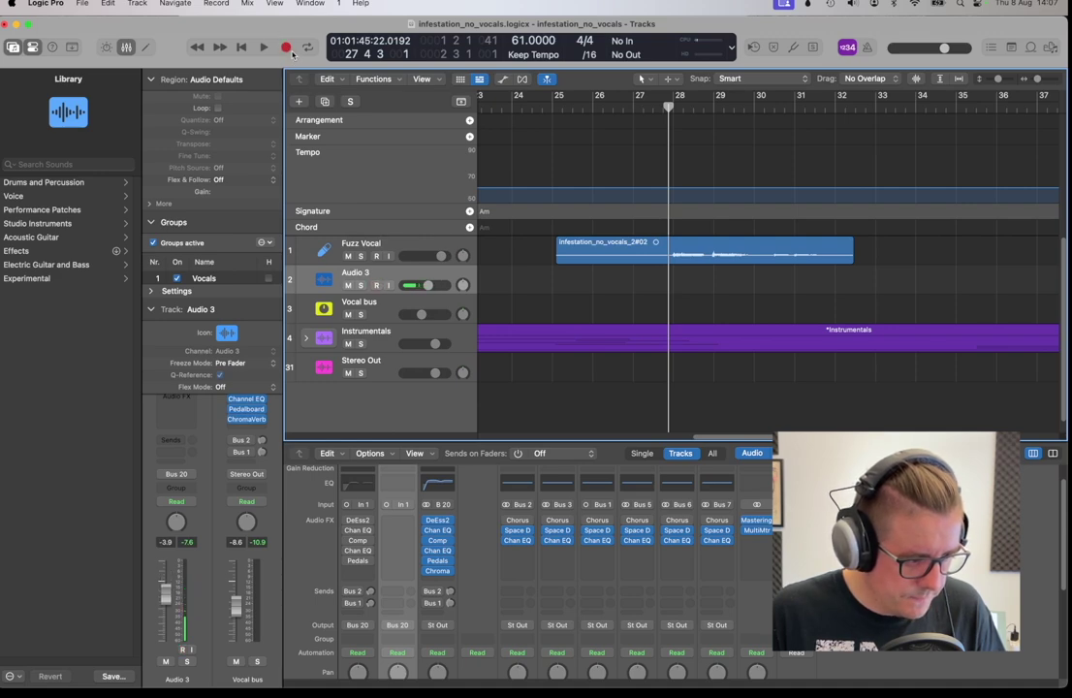
left_click(287, 47)
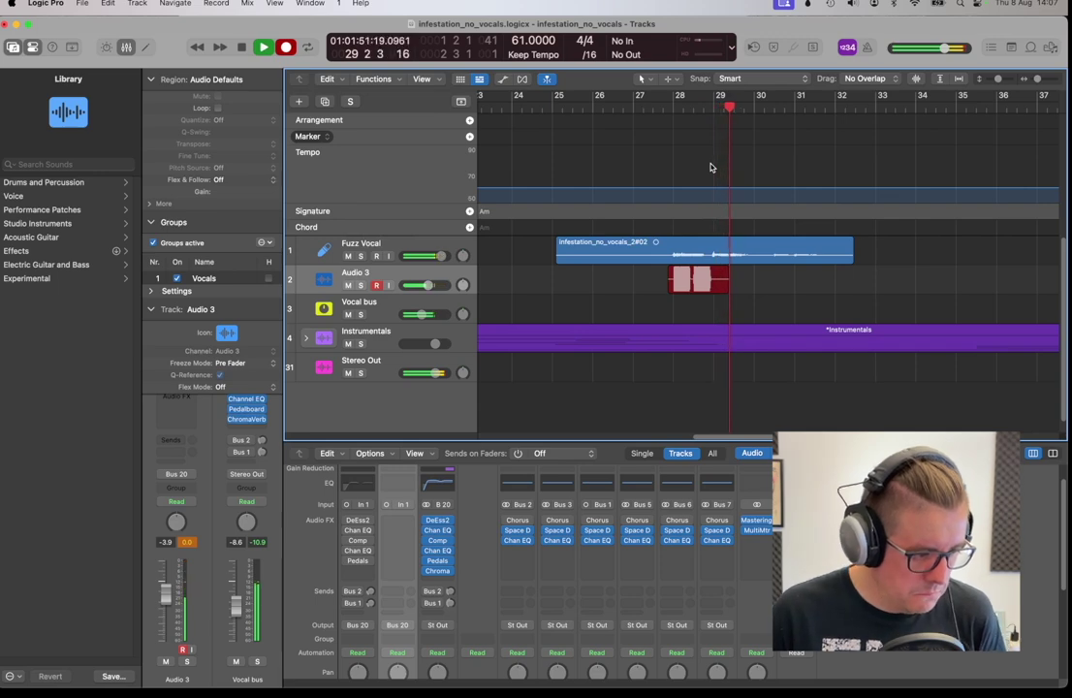
left_click(242, 46)
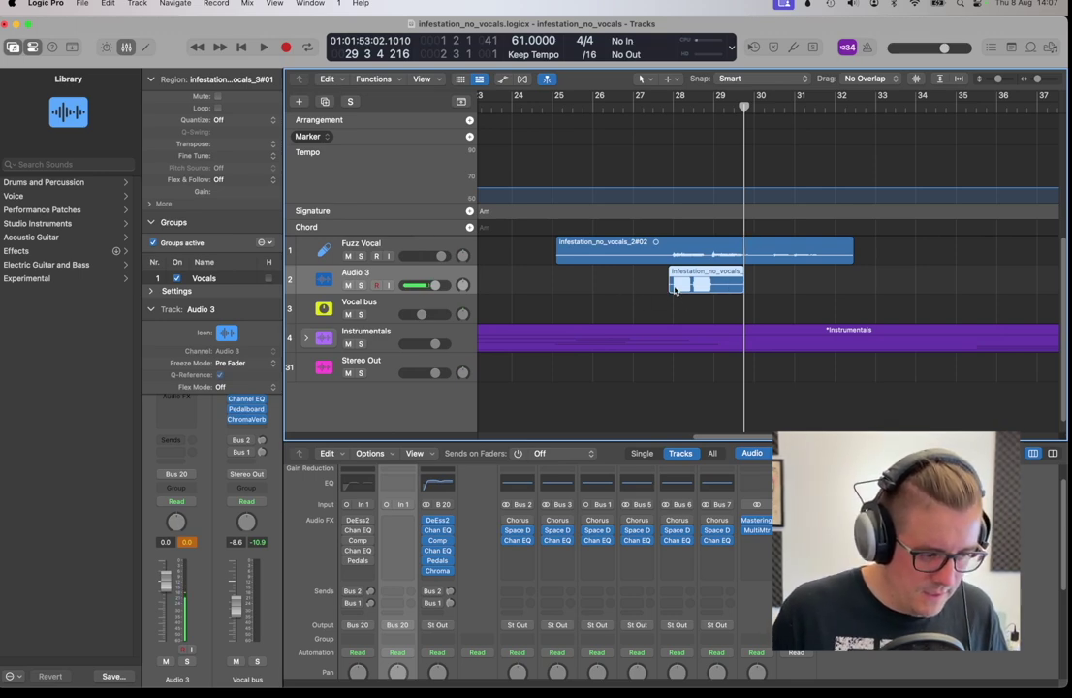
Lower the Audio 3 track's volume to -7.2 dB and replay both vocals with the instrumentals from just before bar 28
mouse_move(677, 98)
left_mouse_down()
mouse_move(663, 106)
mouse_move(744, 106)
mouse_move(669, 119)
mouse_move(666, 107)
left_mouse_up()
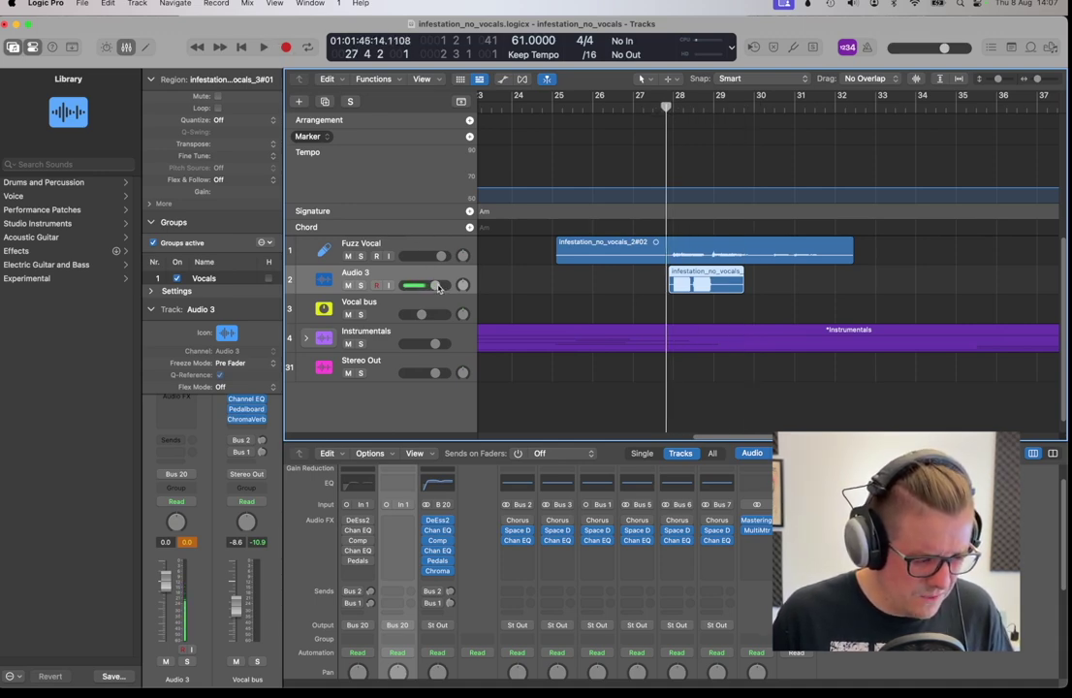
left_click_drag(441, 289, 427, 288)
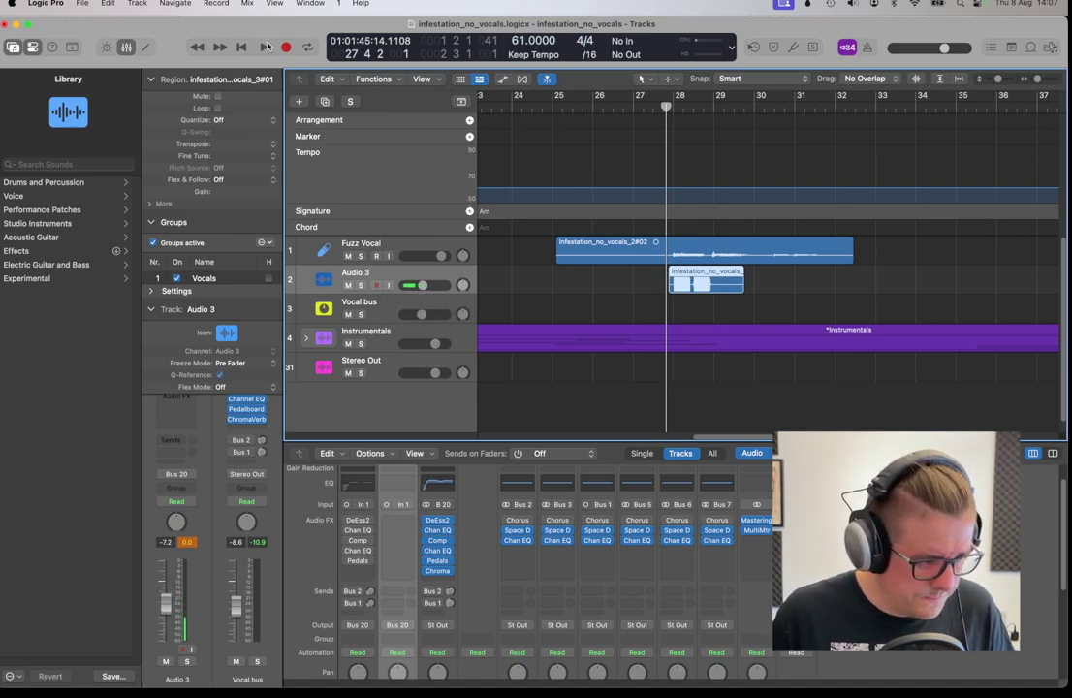
left_click(266, 47)
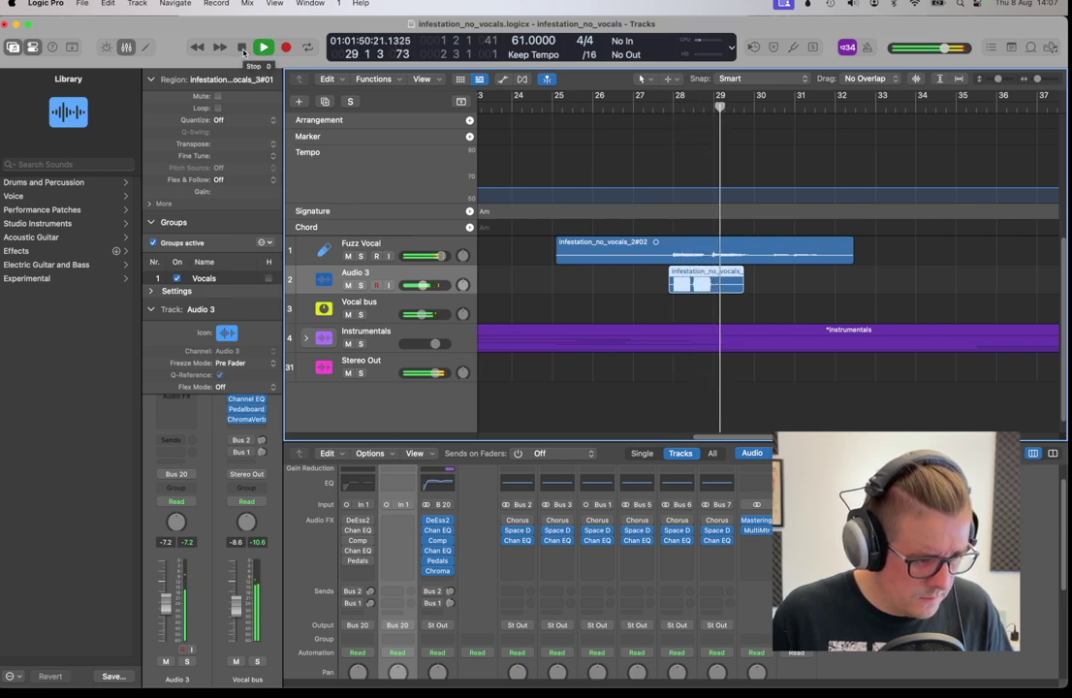
left_click(243, 48)
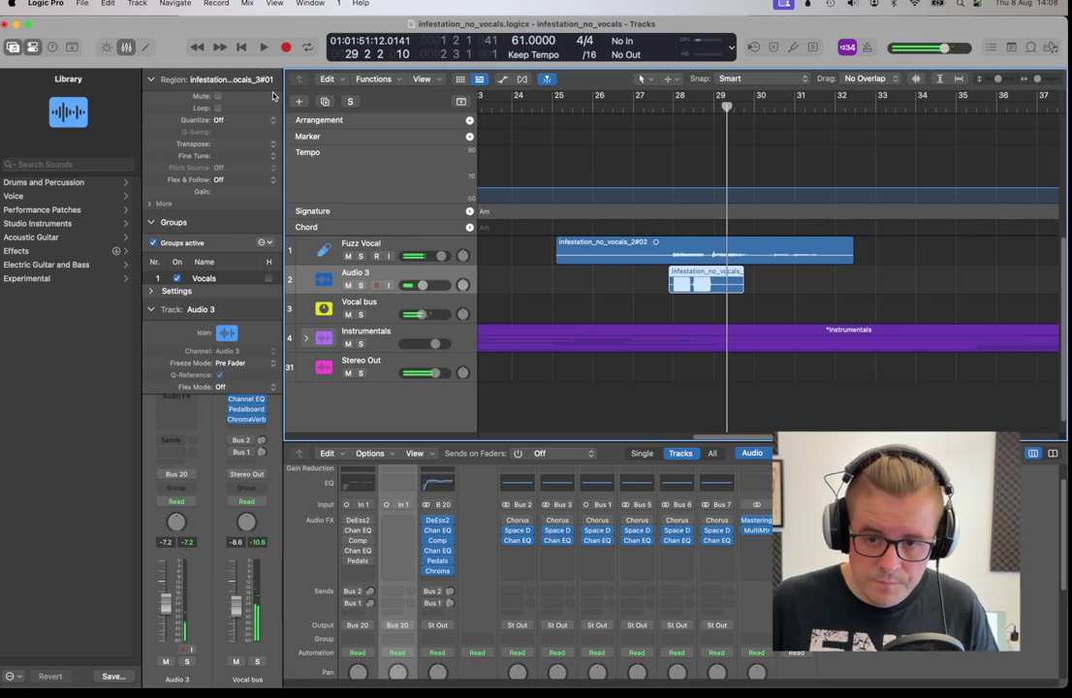